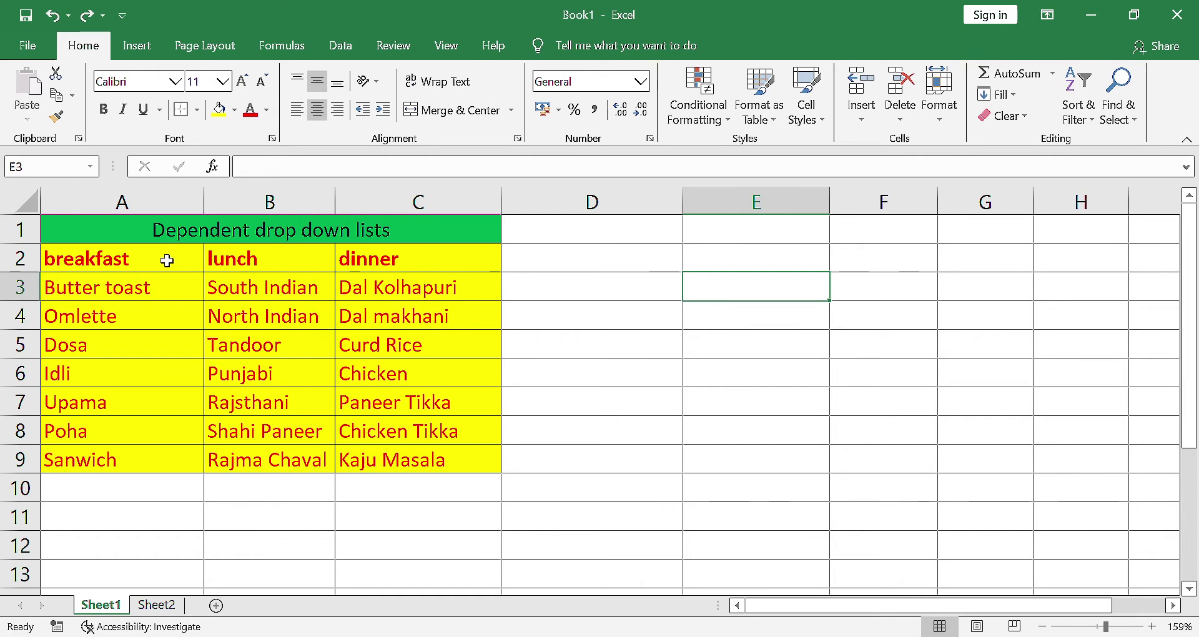
# - Create named ranges breakfast, lunch and dinner from A2:C9's top-row headings only
pyautogui.moveTo(167, 260); pyautogui.dragTo(467, 445)
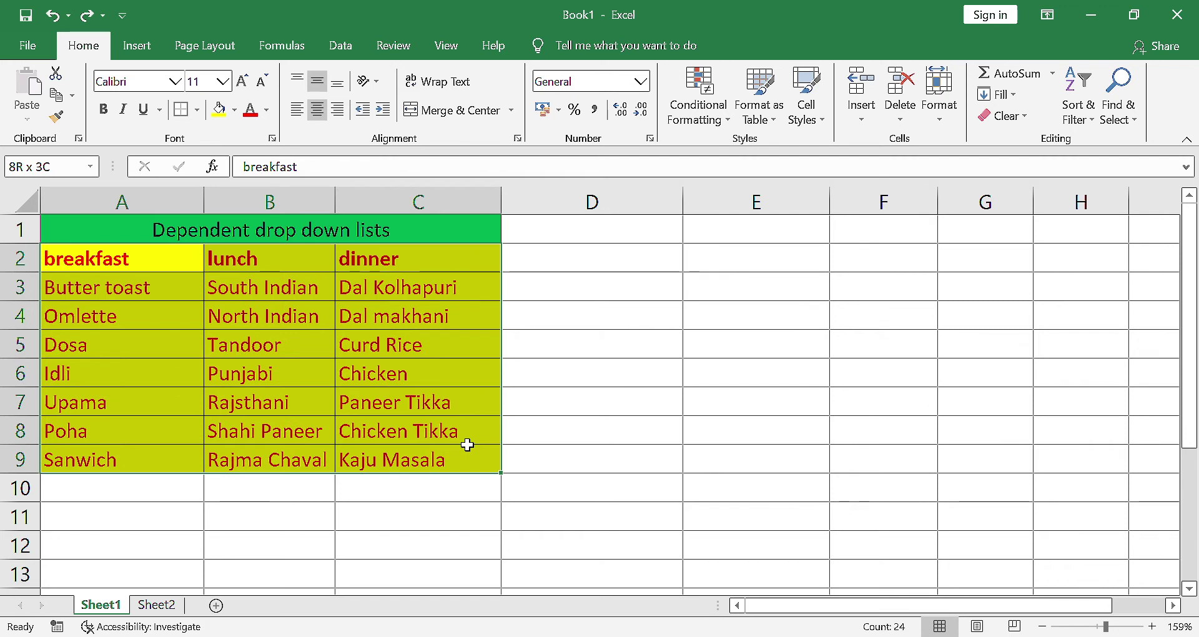
pyautogui.moveTo(467, 444); pyautogui.dragTo(467, 444)
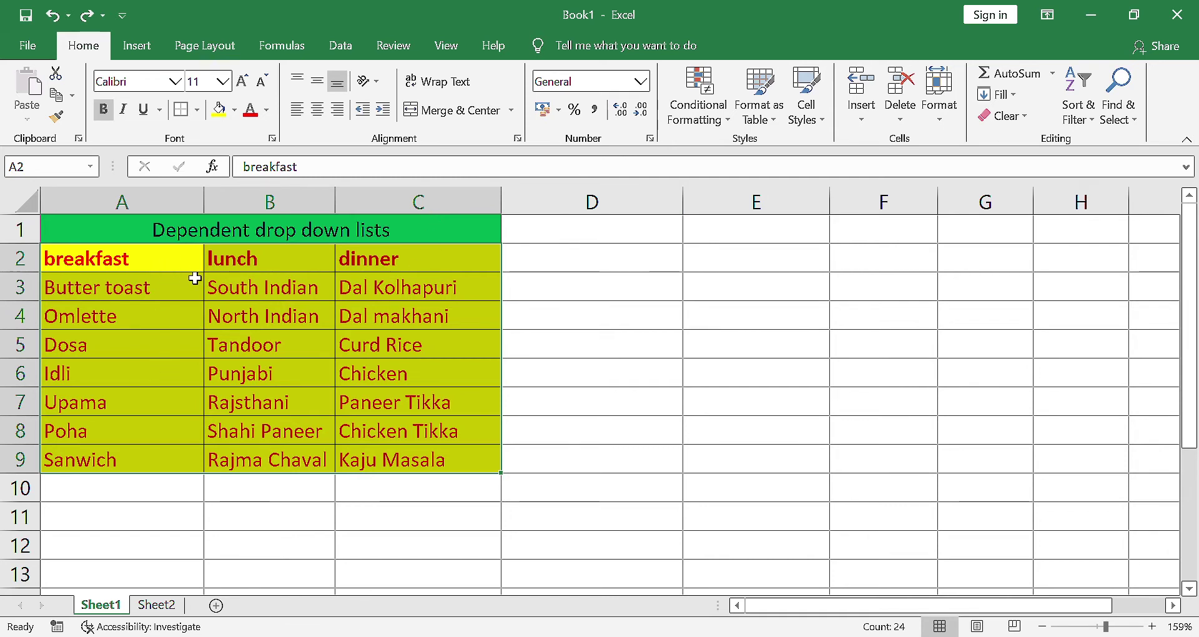
pyautogui.click(281, 47)
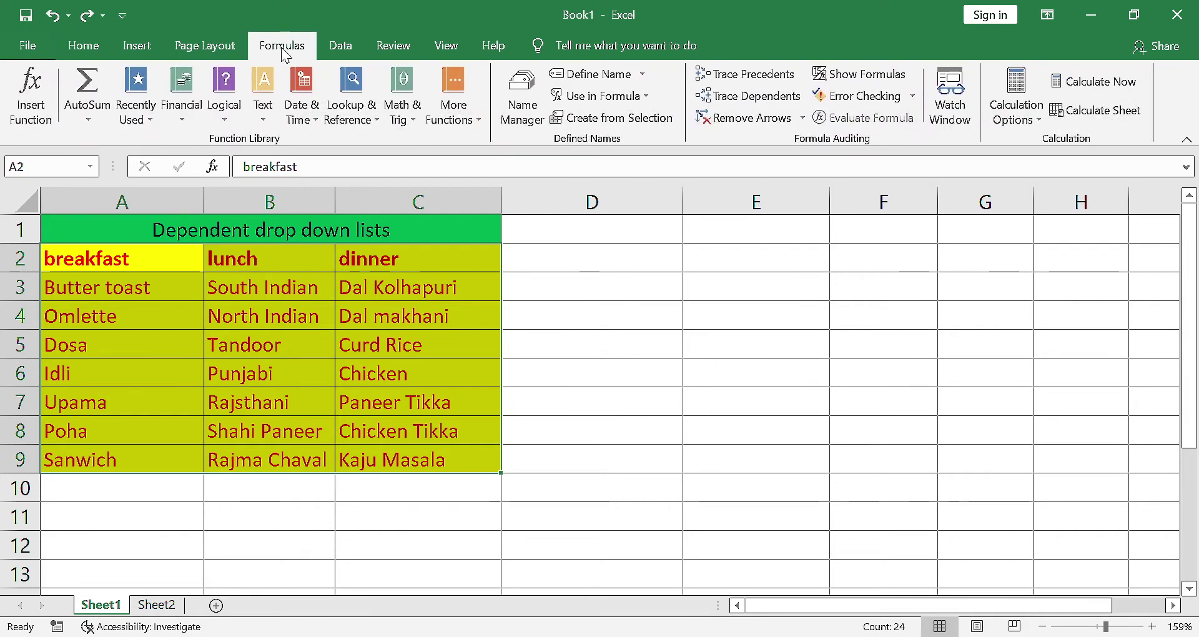
pyautogui.click(643, 119)
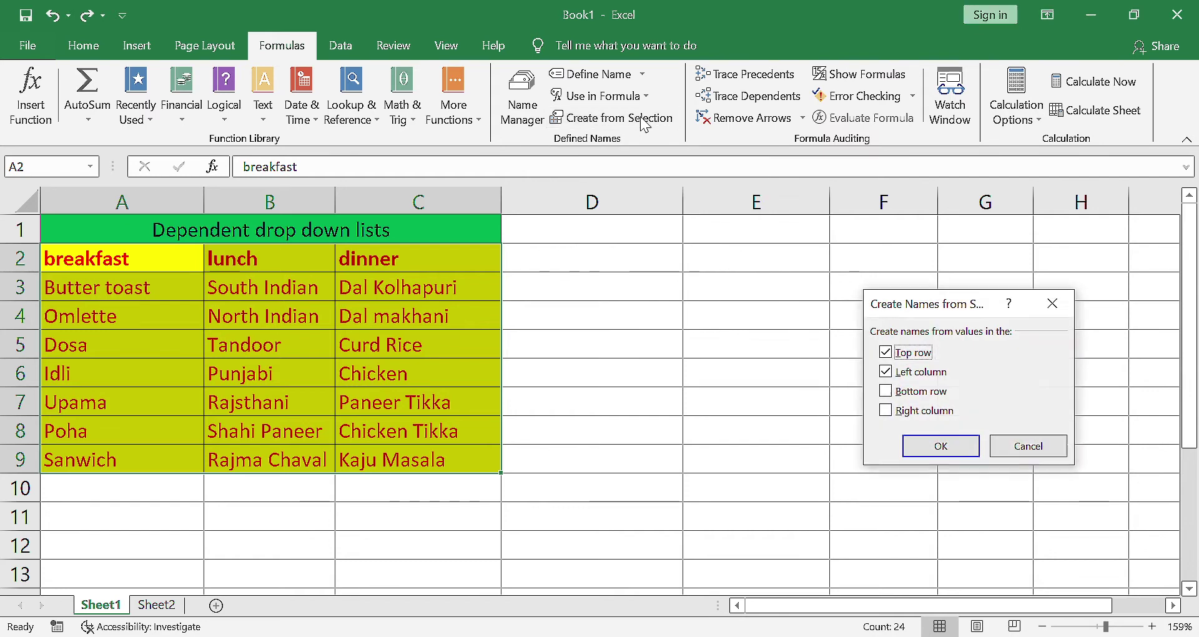
pyautogui.click(911, 377)
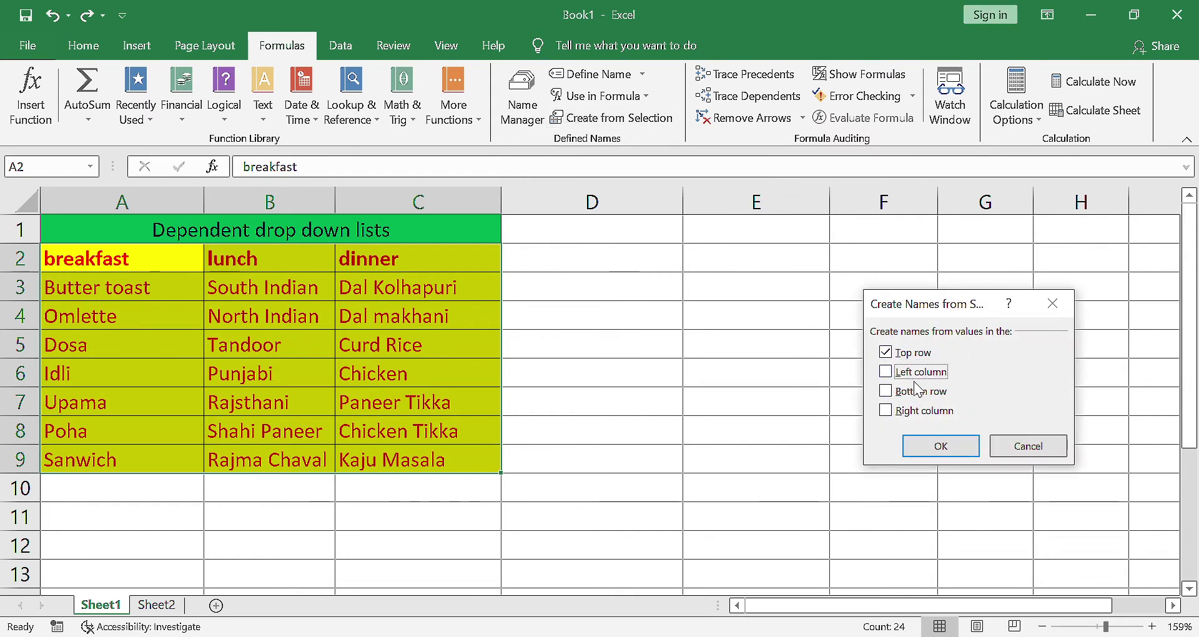
pyautogui.click(944, 459)
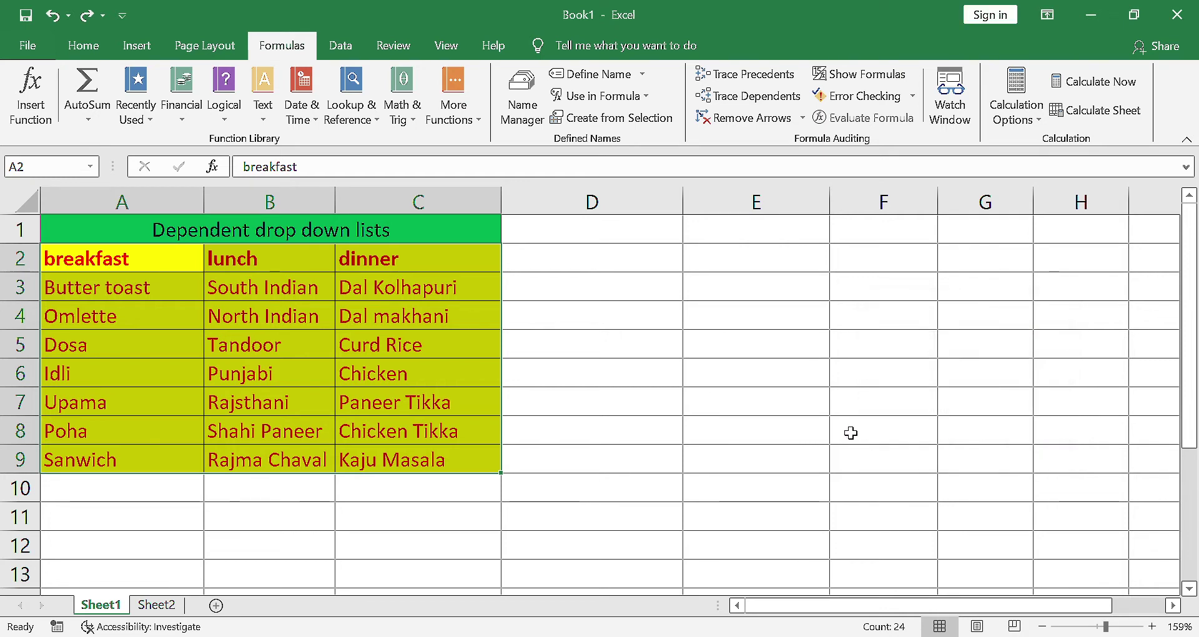
pyautogui.click(589, 354)
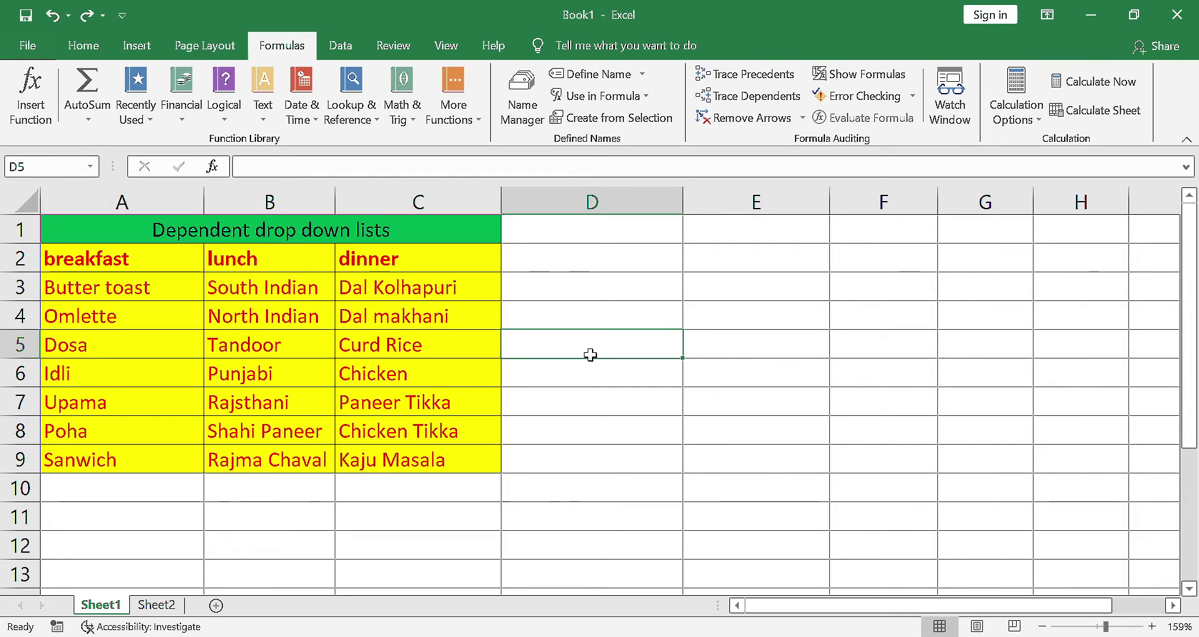
pyautogui.click(167, 288)
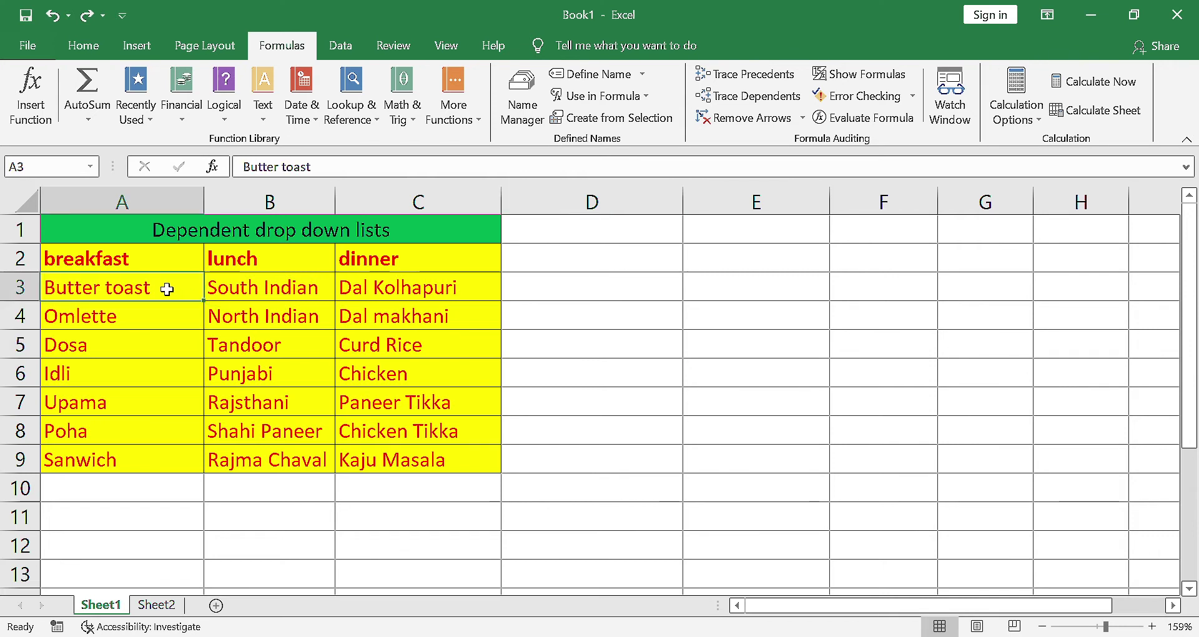
pyautogui.moveTo(165, 306); pyautogui.dragTo(162, 453)
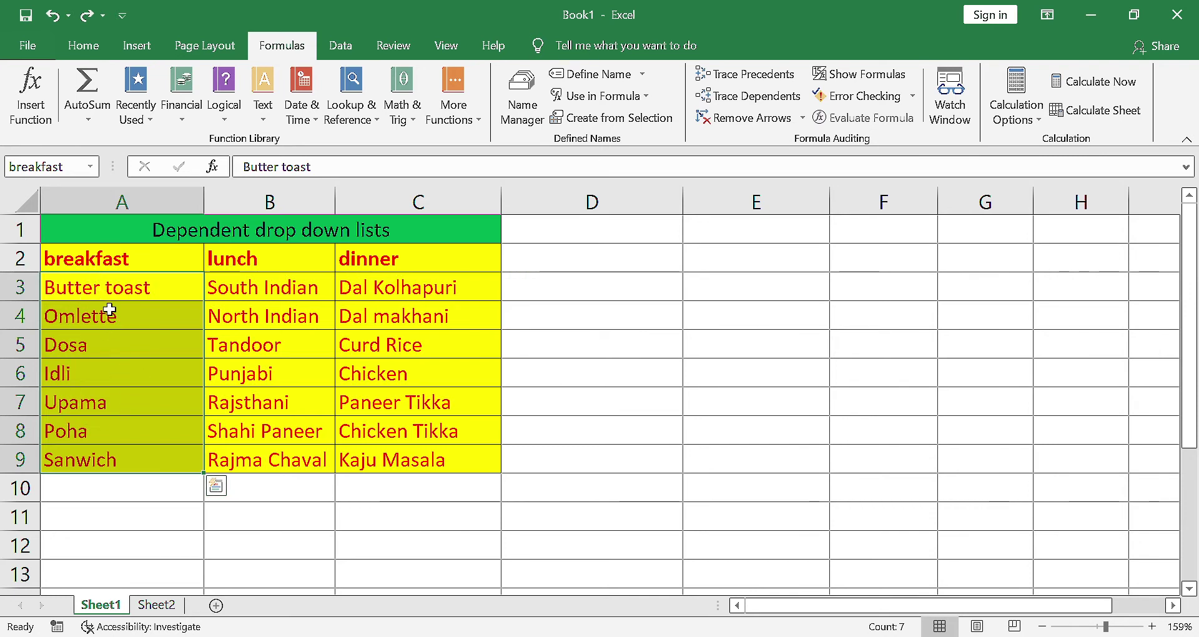
pyautogui.click(263, 288)
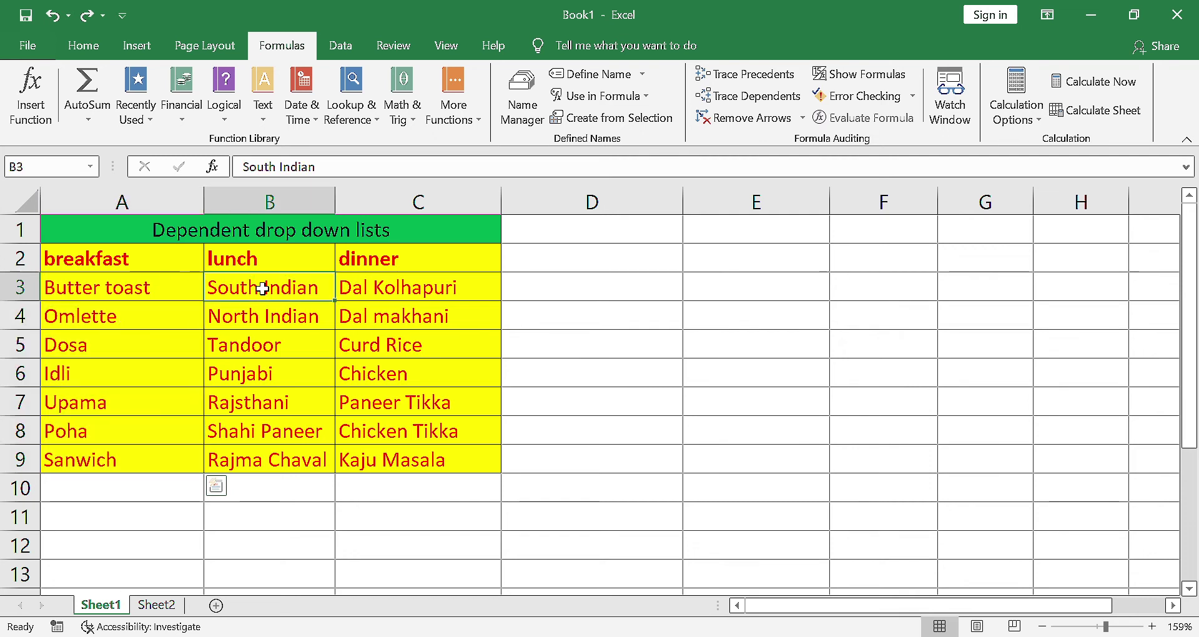
pyautogui.moveTo(263, 288); pyautogui.dragTo(265, 450)
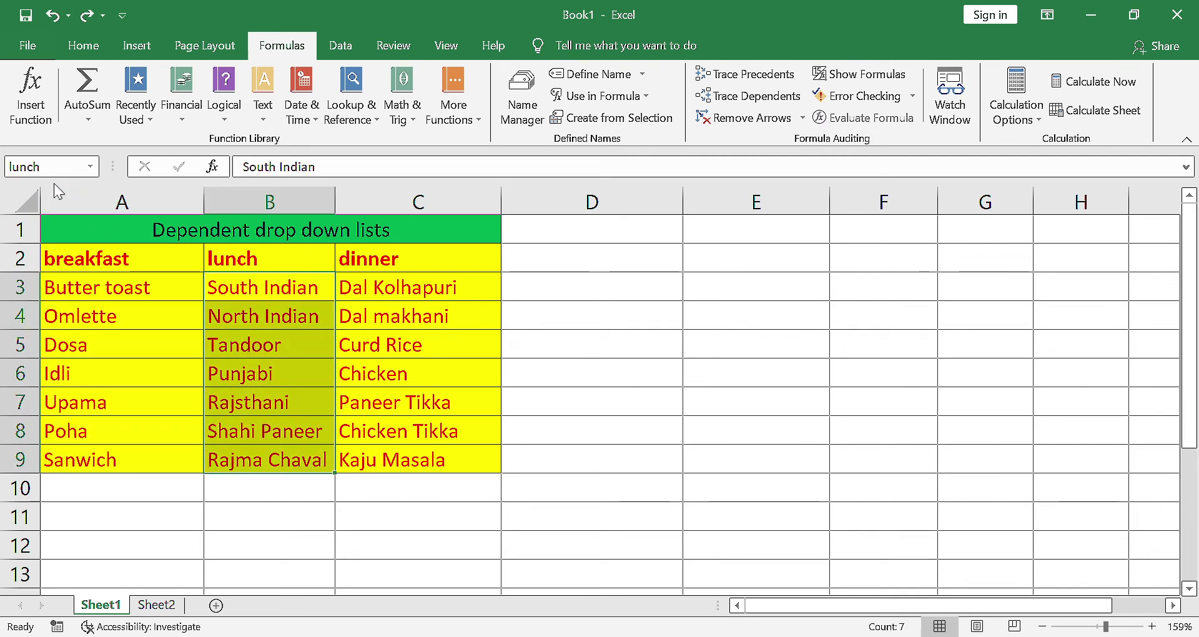
pyautogui.moveTo(392, 294); pyautogui.dragTo(412, 468)
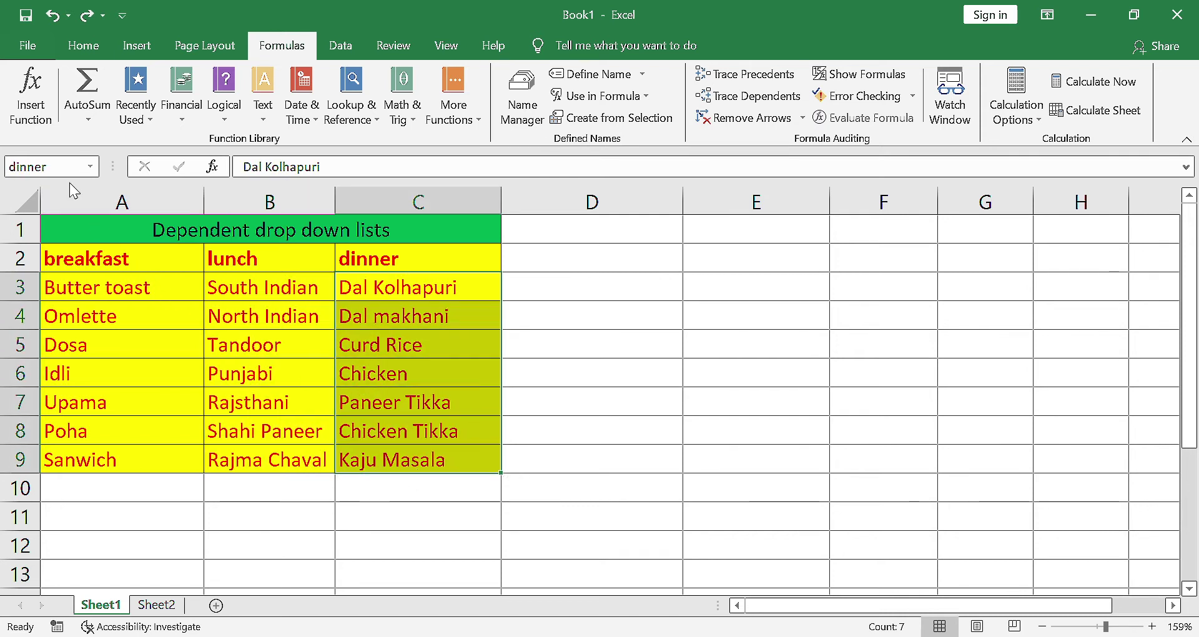
pyautogui.click(734, 286)
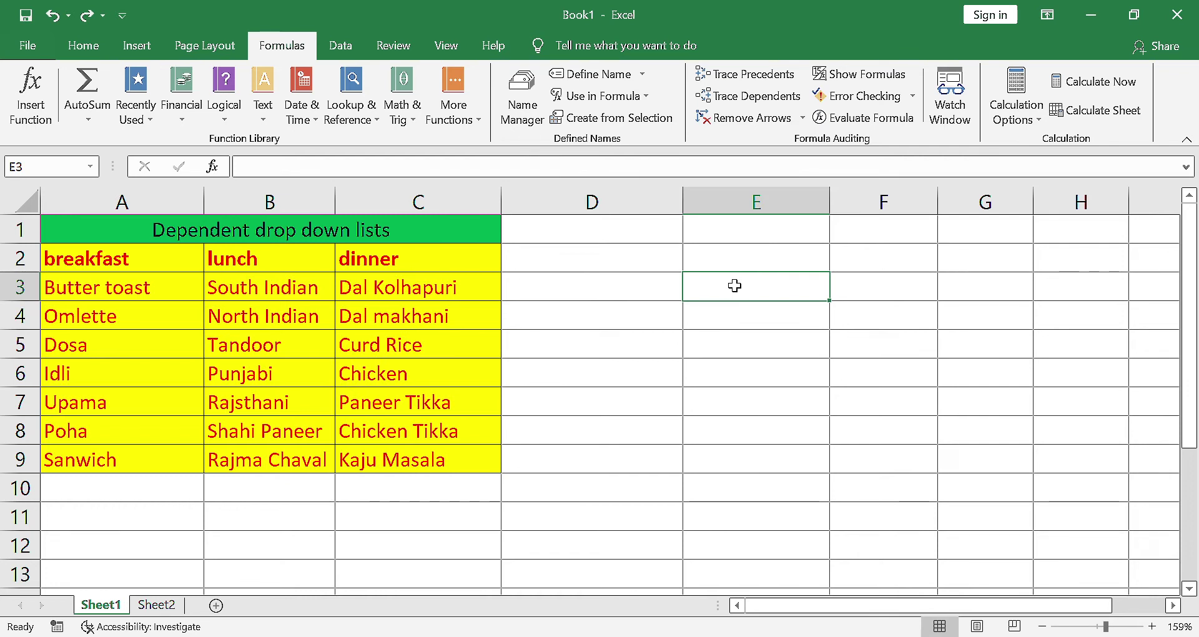
# - Add a List validation to E3 with source =$A$2:$C$2
pyautogui.click(351, 50)
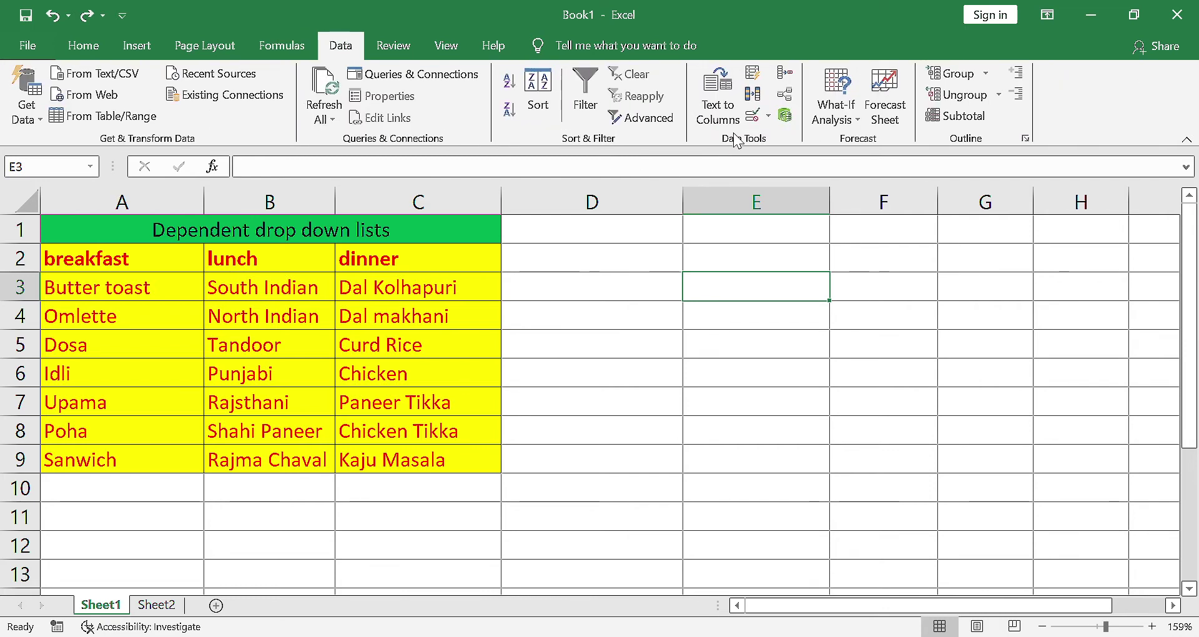
pyautogui.click(752, 118)
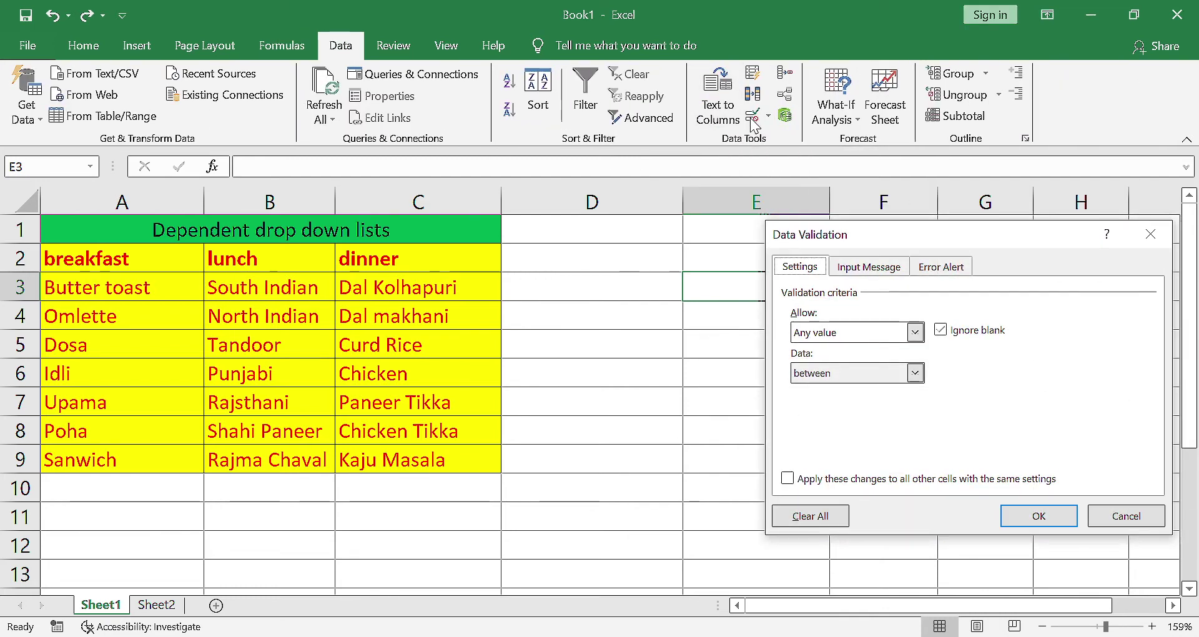
pyautogui.click(915, 332)
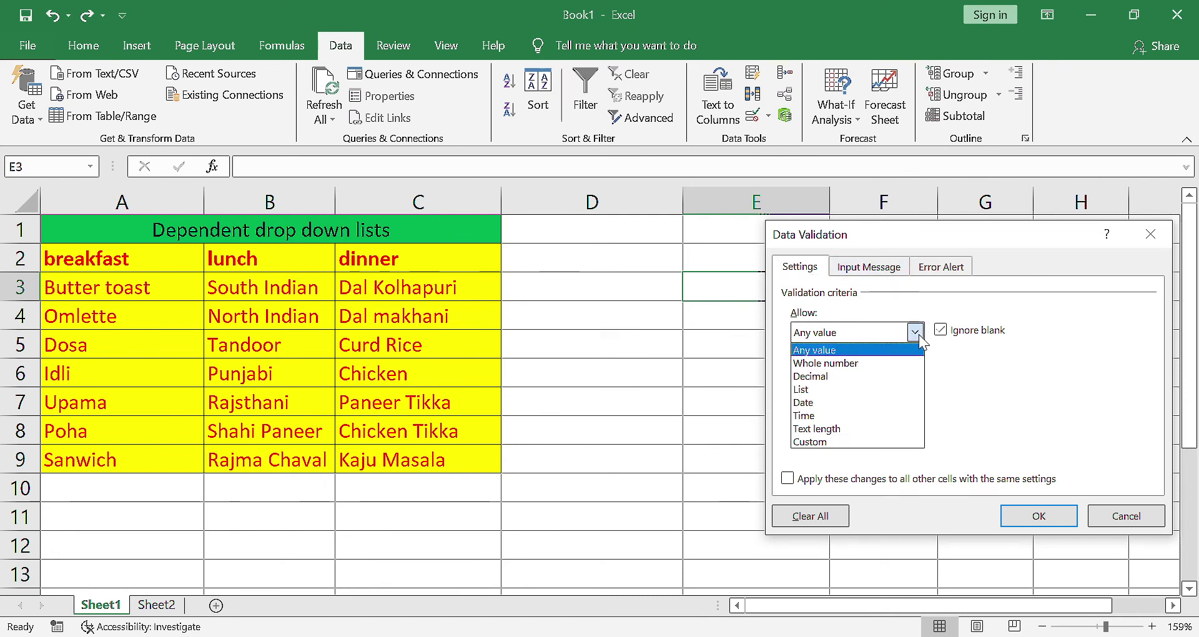
pyautogui.click(880, 390)
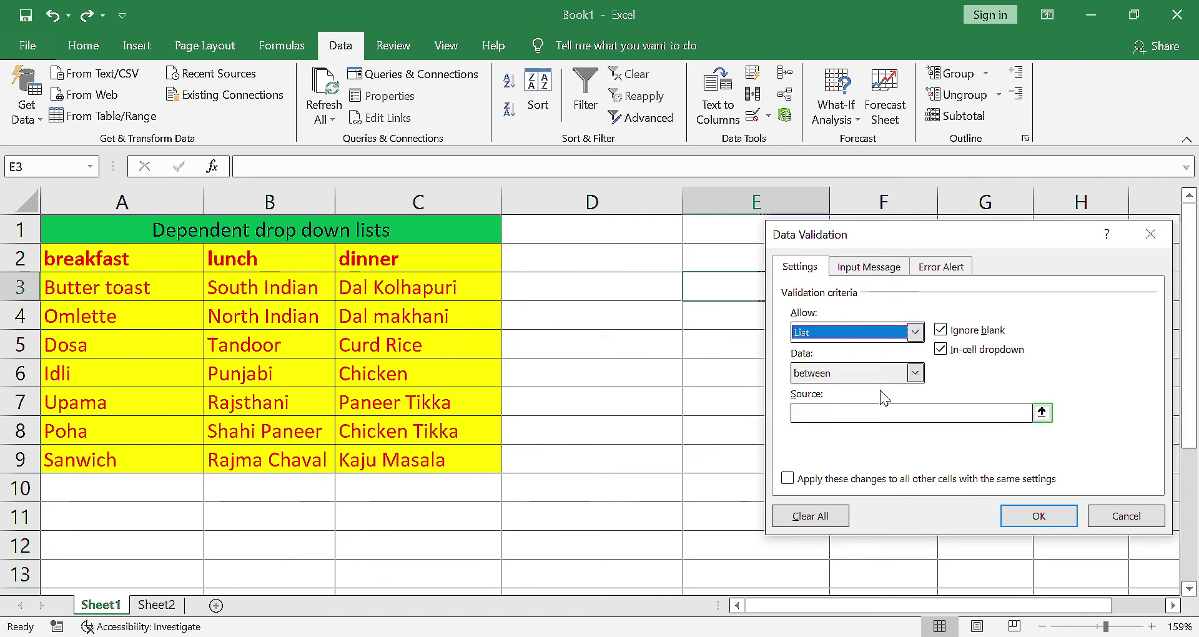
pyautogui.click(905, 412)
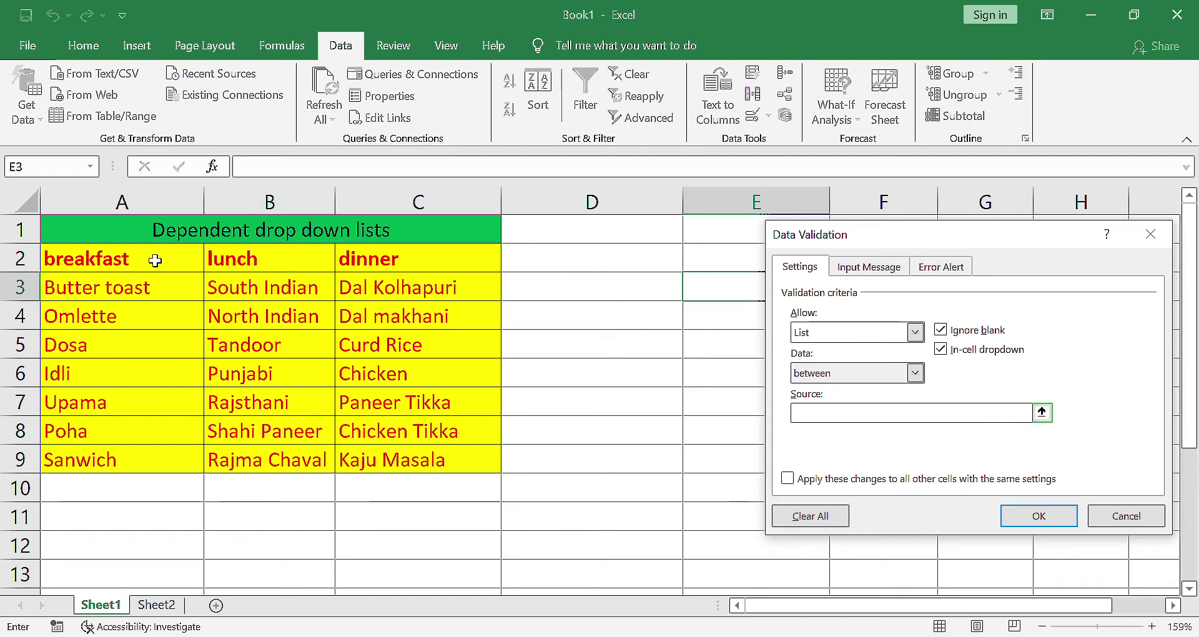
pyautogui.moveTo(154, 261); pyautogui.dragTo(365, 256)
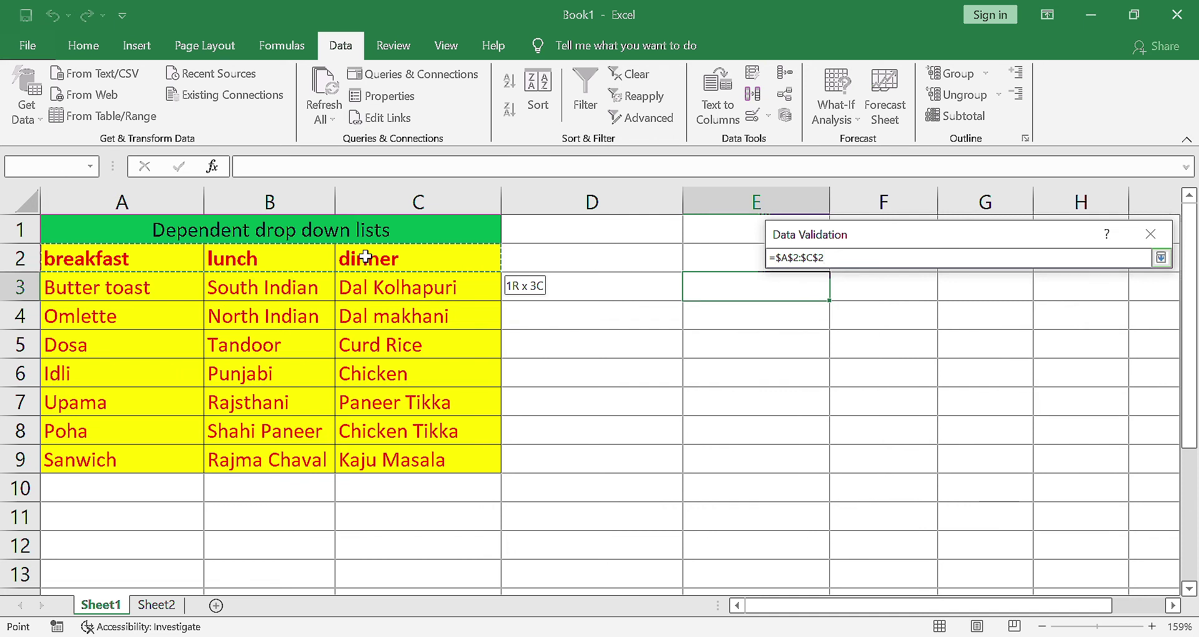
pyautogui.moveTo(365, 257)
pyautogui.mouseDown()
pyautogui.moveTo(793, 317)
pyautogui.moveTo(460, 250)
pyautogui.mouseUp()
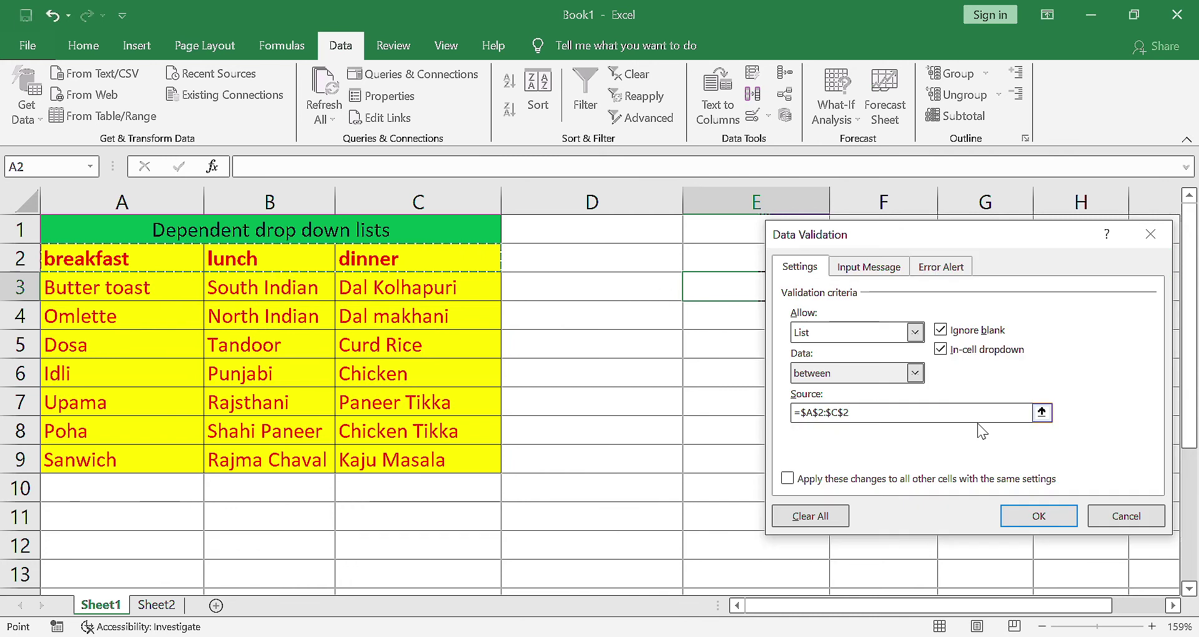
pyautogui.click(1039, 516)
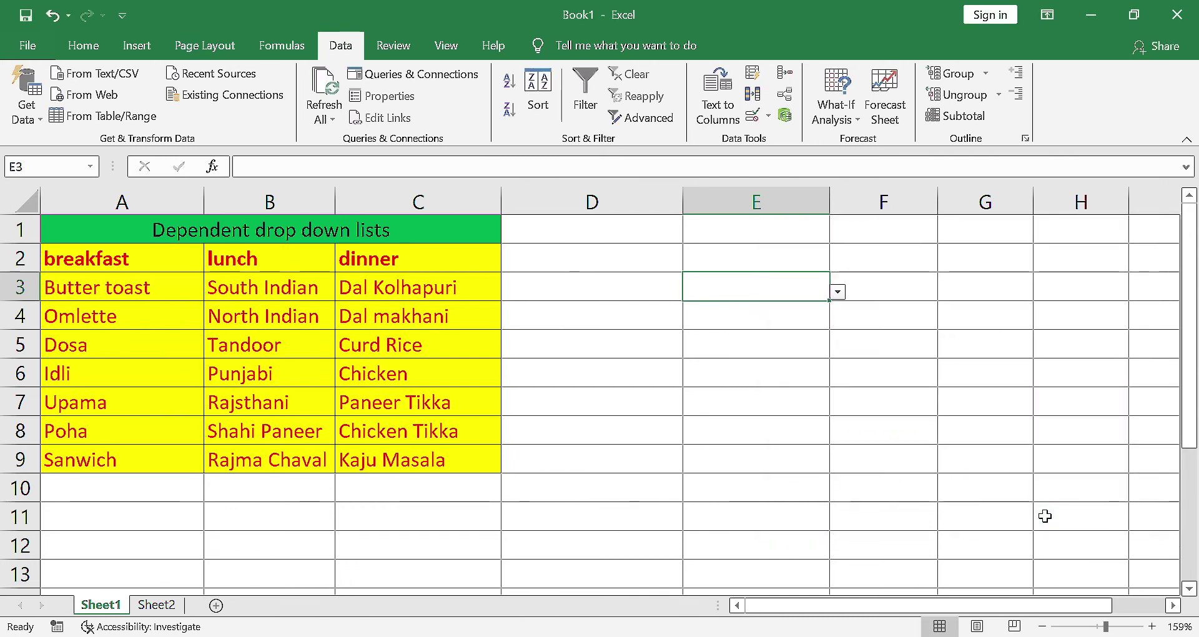
# - Choose breakfast from E3's category dropdown, leaving cell F3 selected
pyautogui.click(838, 292)
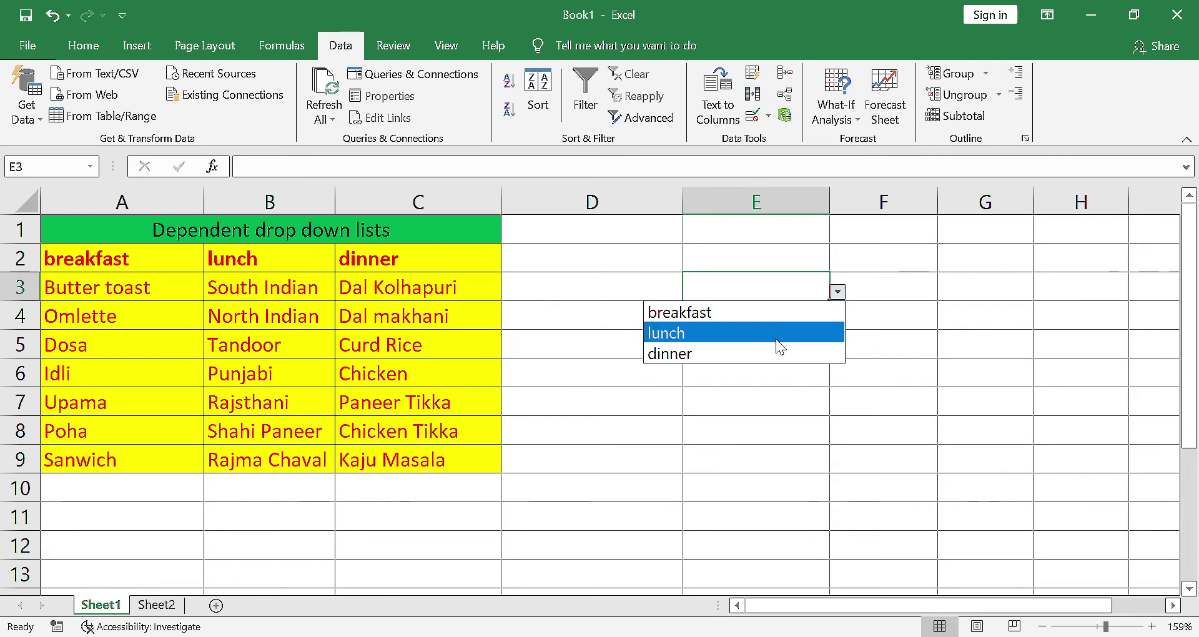
pyautogui.click(777, 314)
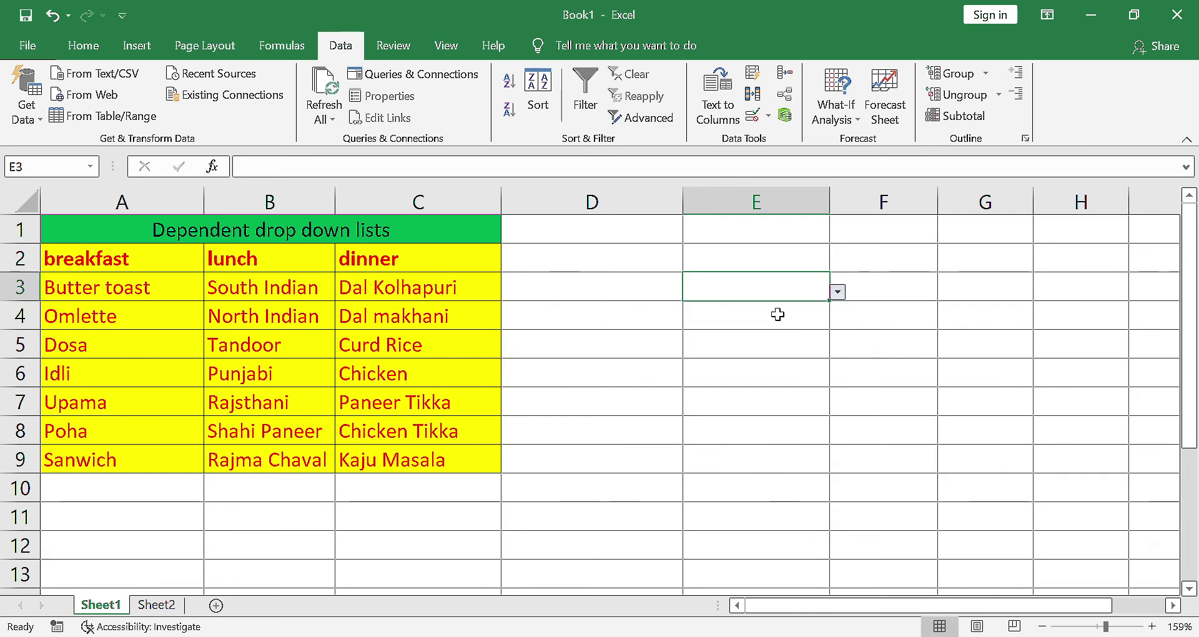
pyautogui.click(888, 287)
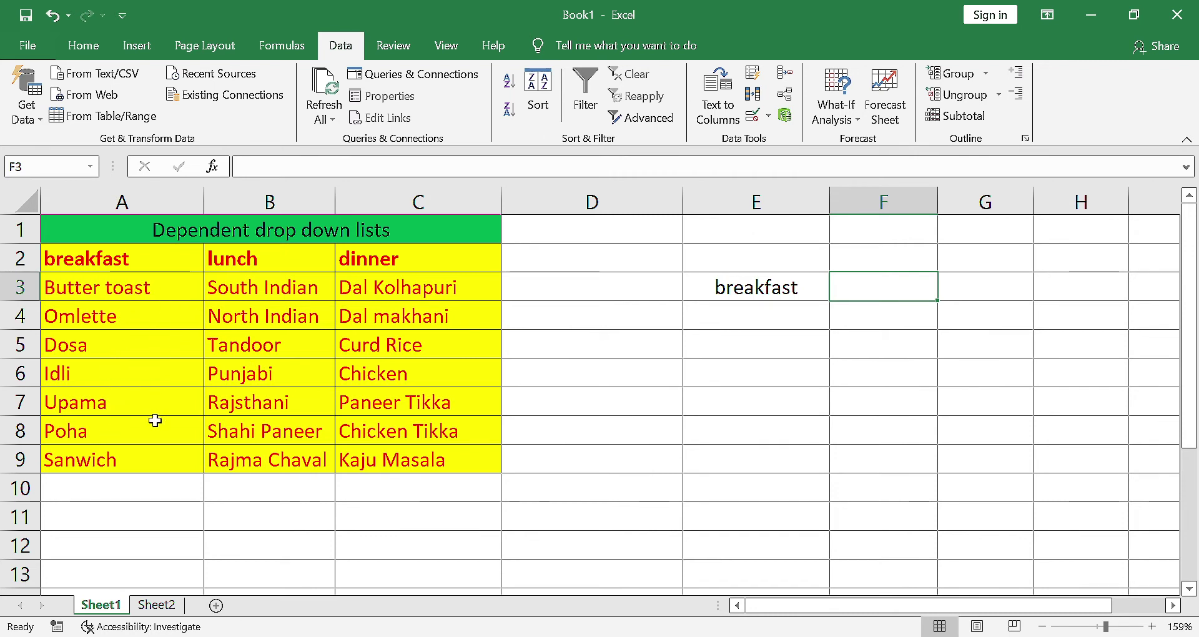
pyautogui.moveTo(768, 295); pyautogui.dragTo(857, 291)
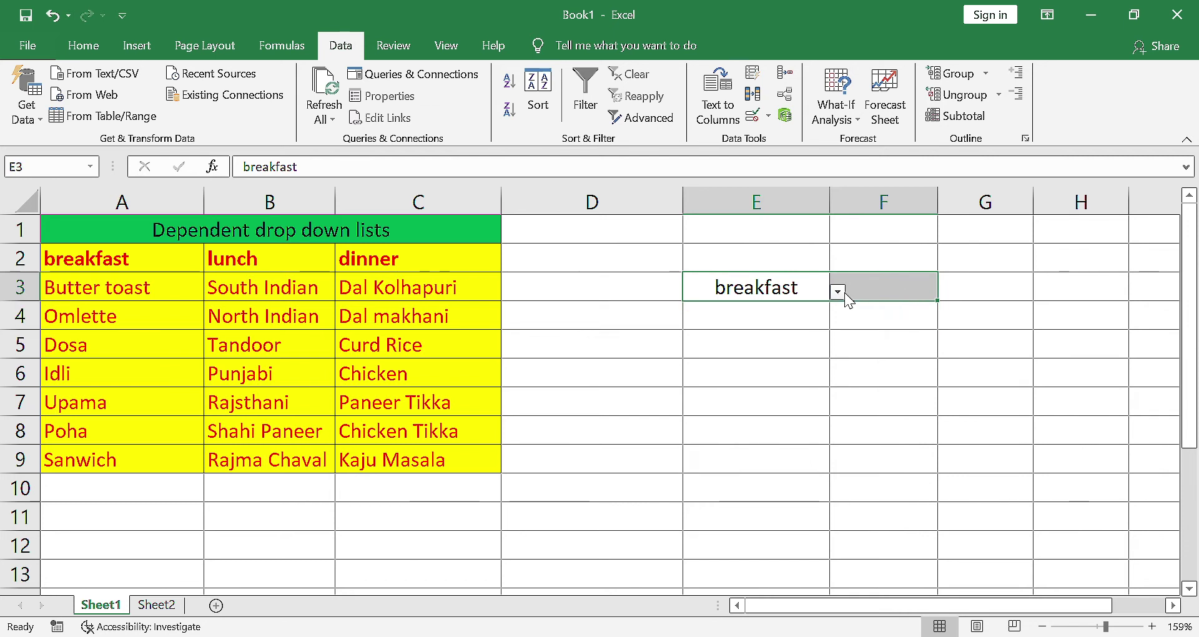
pyautogui.click(837, 291)
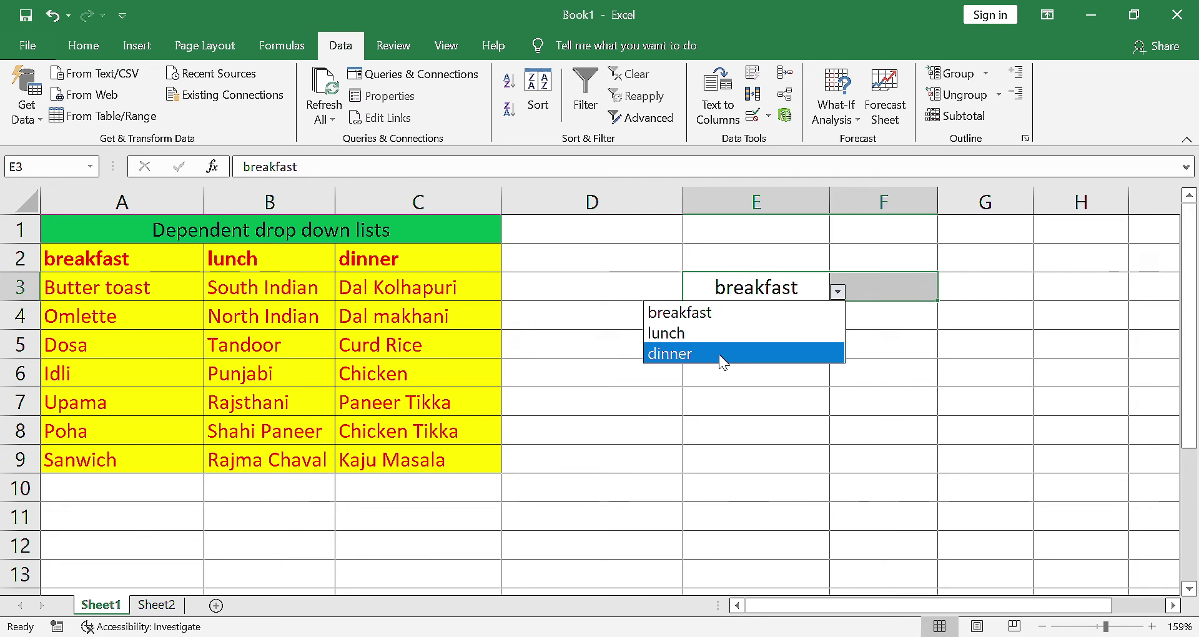
pyautogui.click(916, 290)
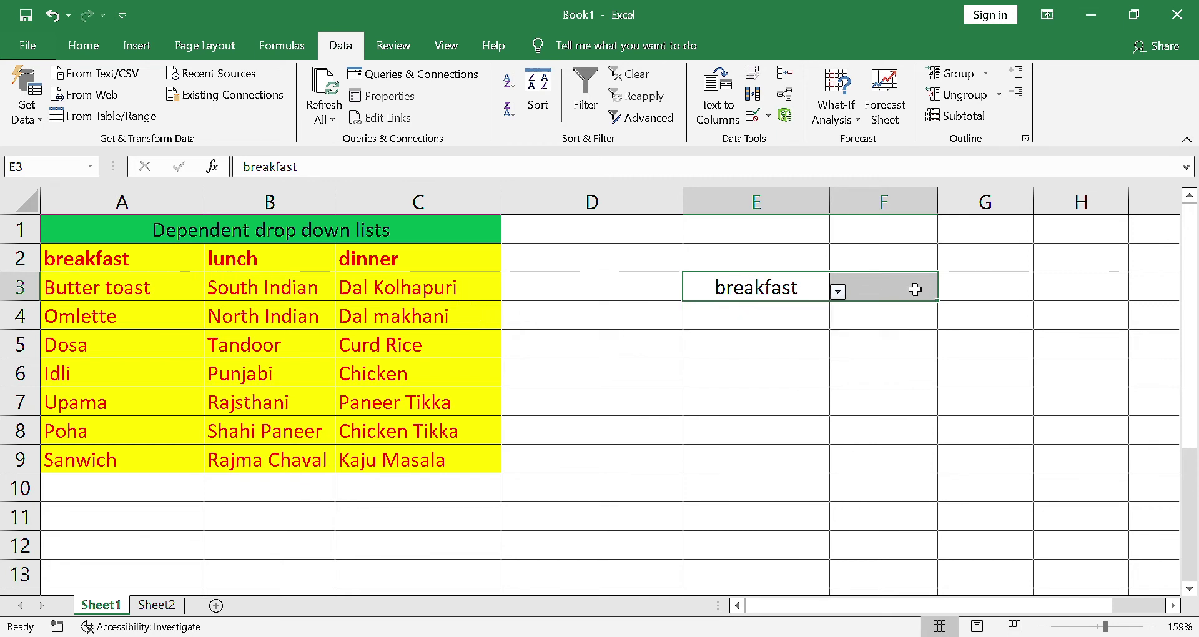
pyautogui.click(915, 290)
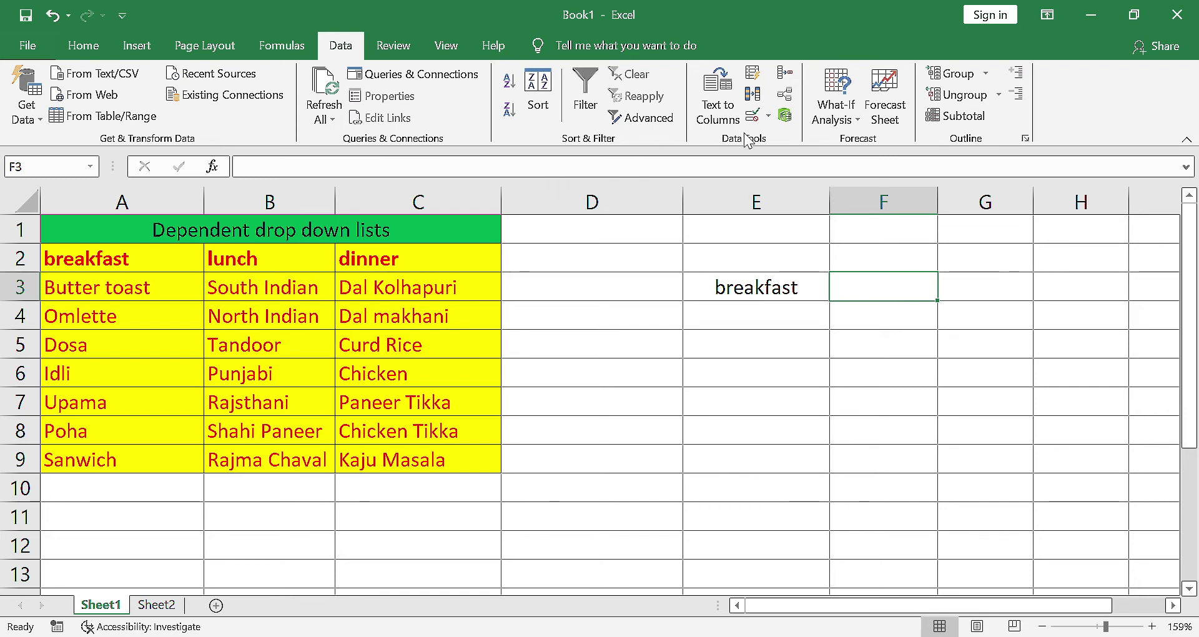
# - Give F3 a List validation with source =INDIRECT($E$3)
pyautogui.click(752, 115)
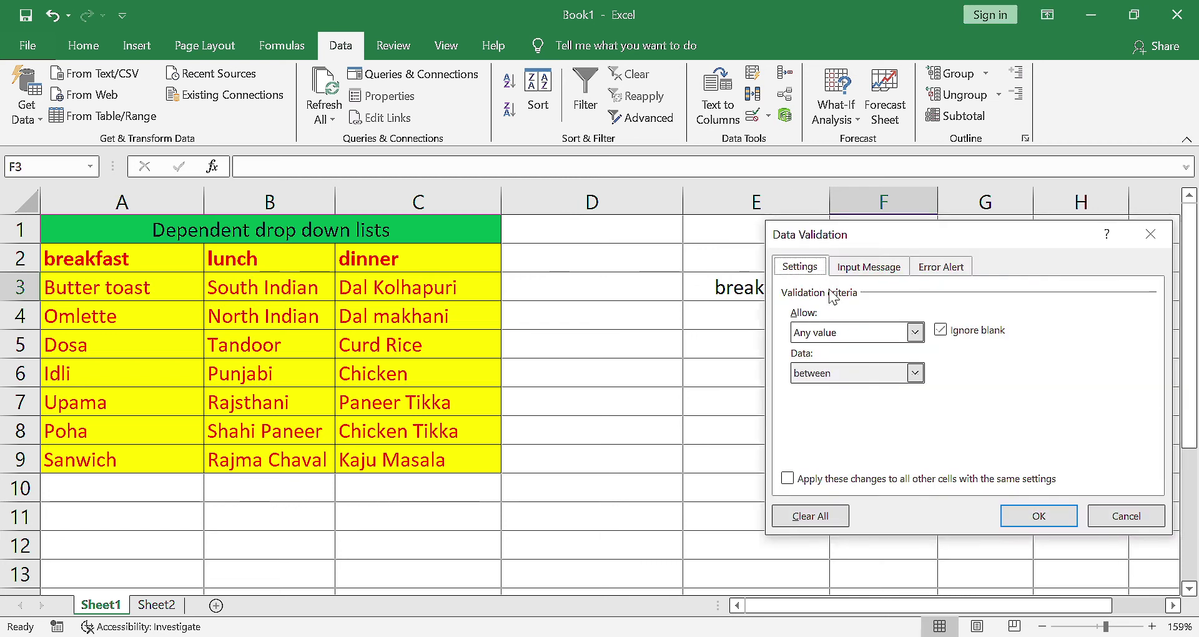
pyautogui.click(915, 332)
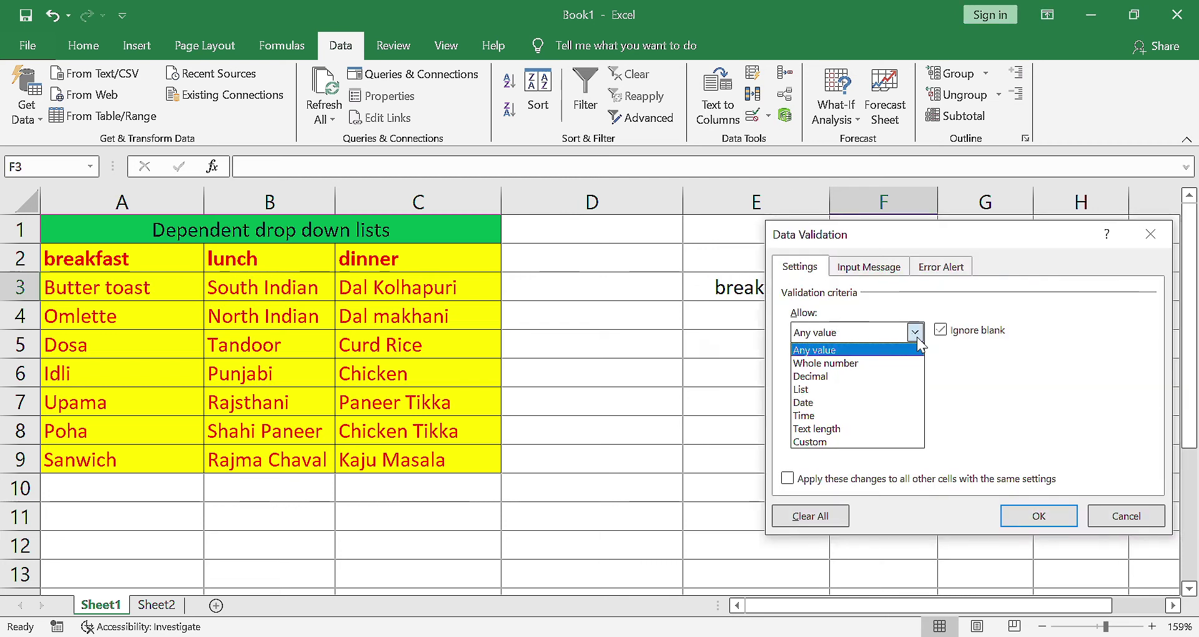
pyautogui.click(890, 389)
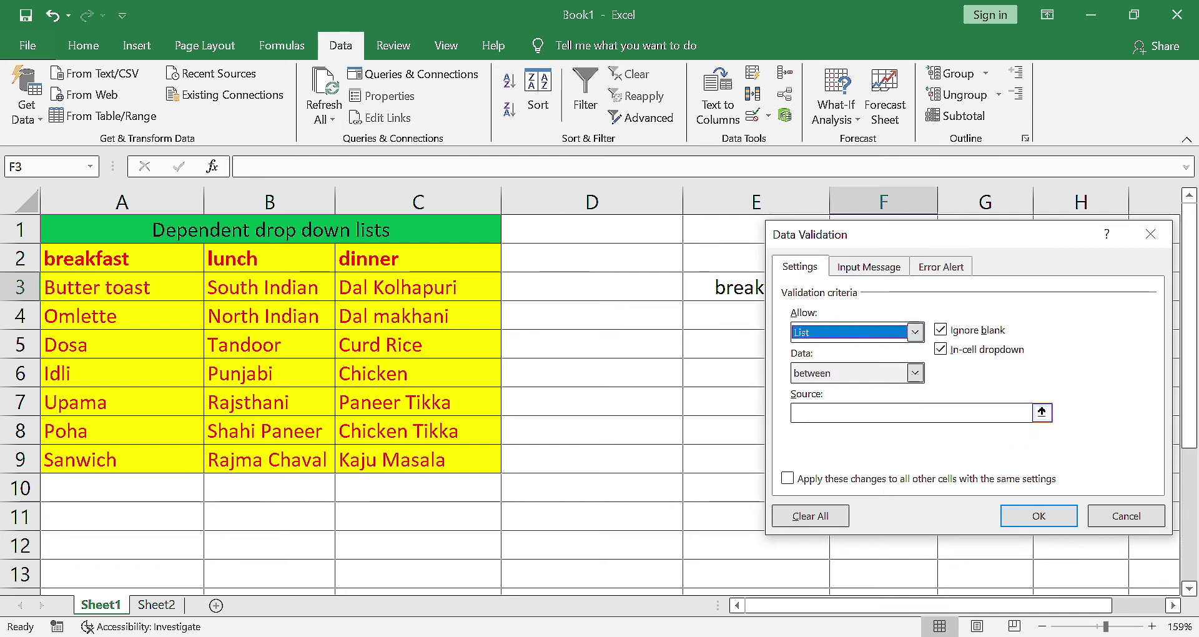
pyautogui.click(794, 412)
pyautogui.write('=indirec')
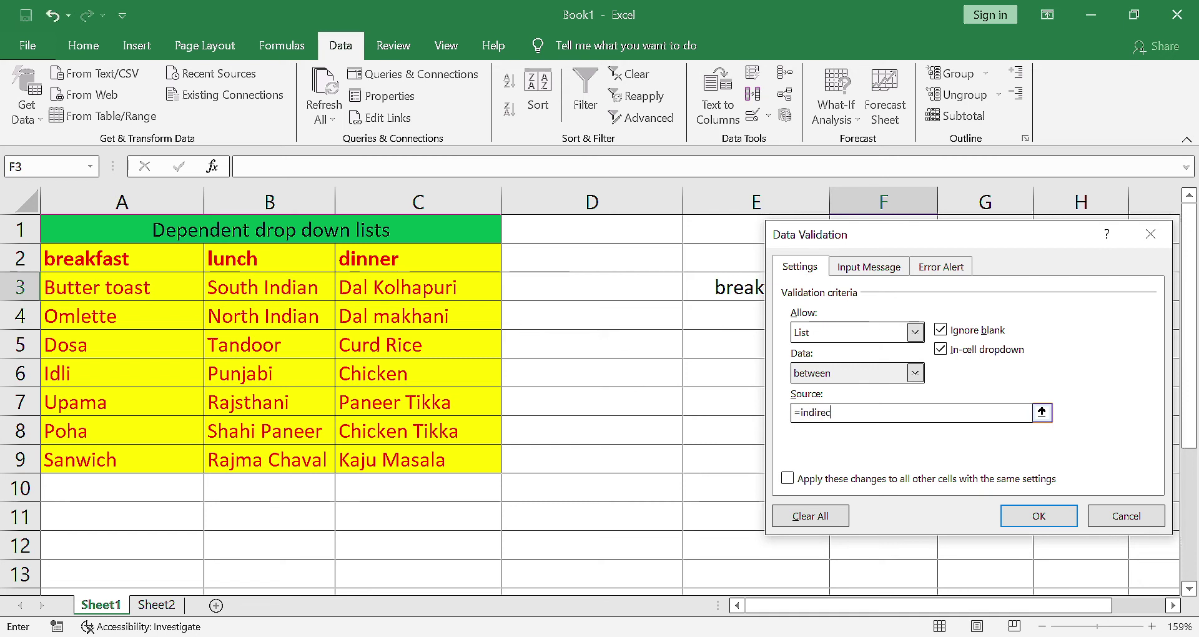
pyautogui.write('t(')
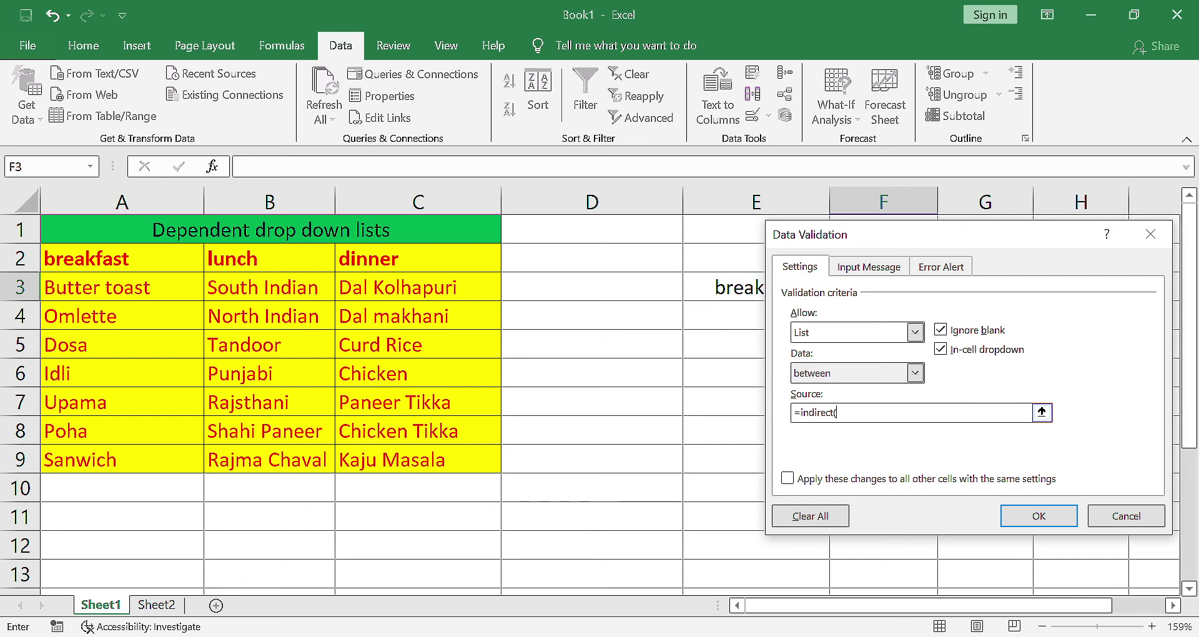
pyautogui.click(738, 291)
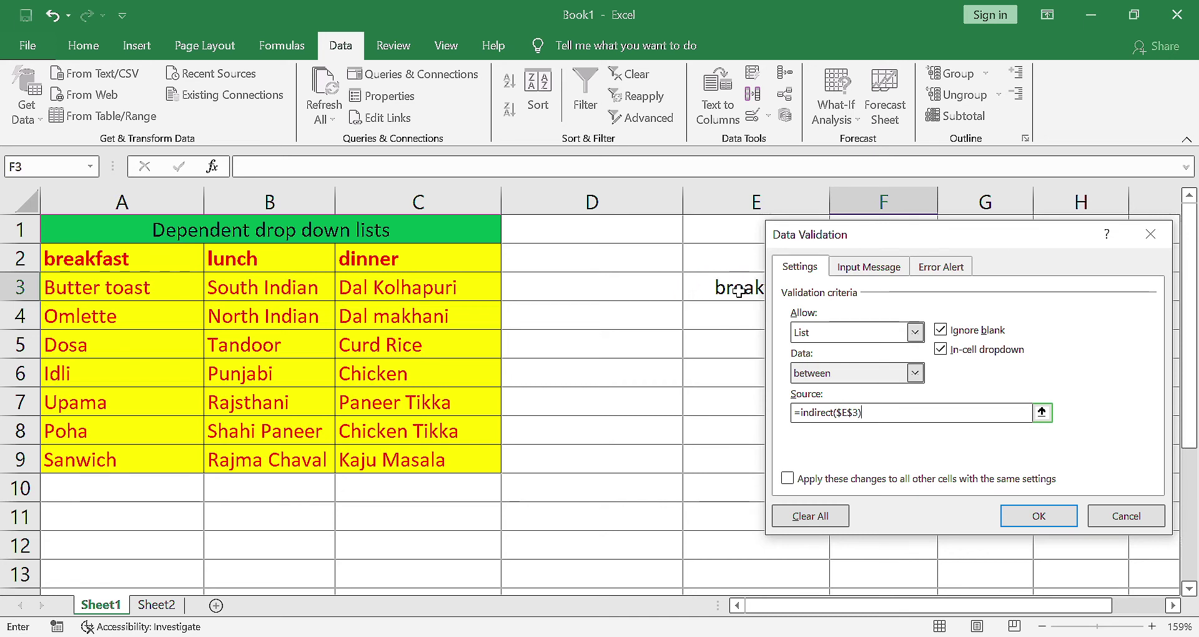
pyautogui.click(1040, 516)
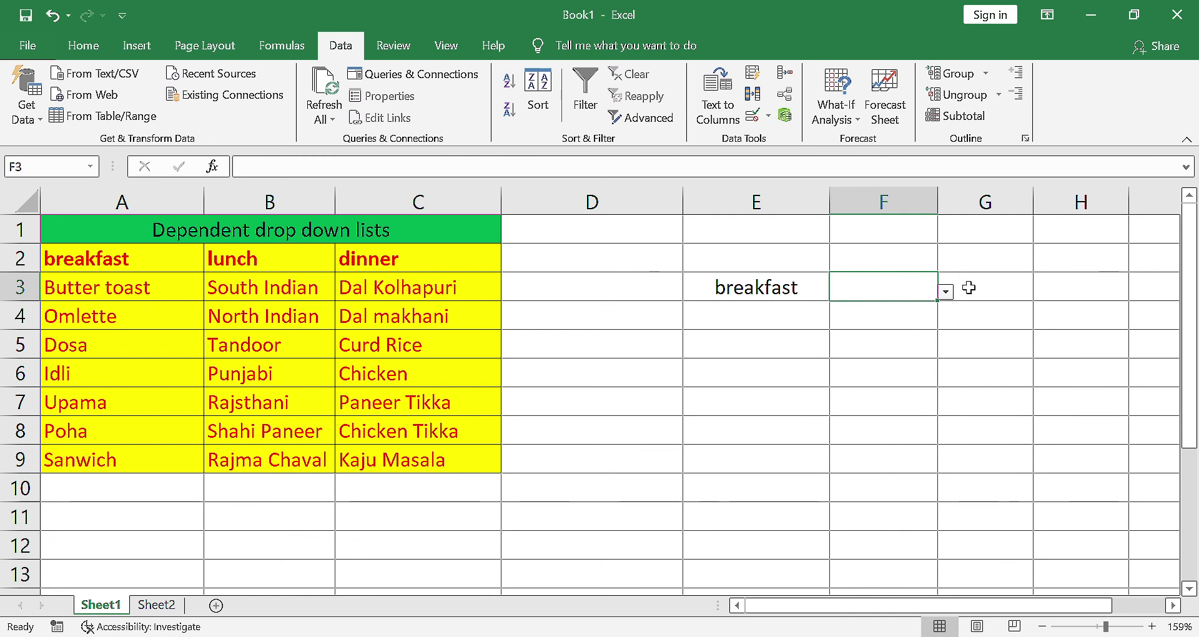
# - Check F3's breakfast items, then switch E3 to lunch and view F3's lunch items
pyautogui.click(946, 291)
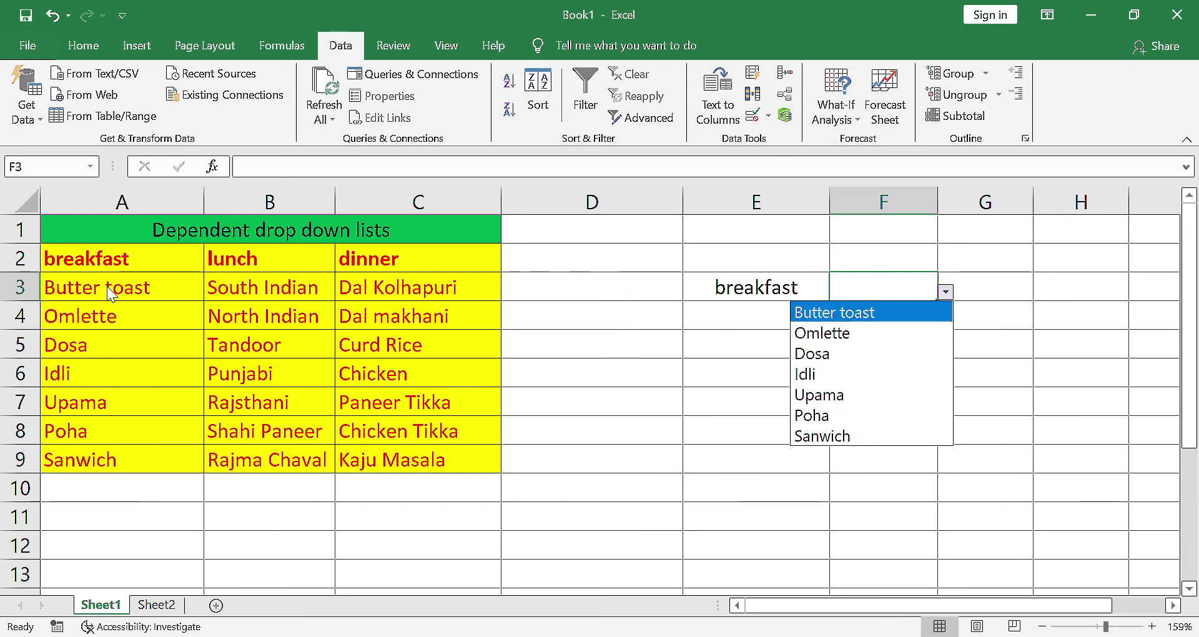
pyautogui.click(807, 288)
pyautogui.click(807, 288)
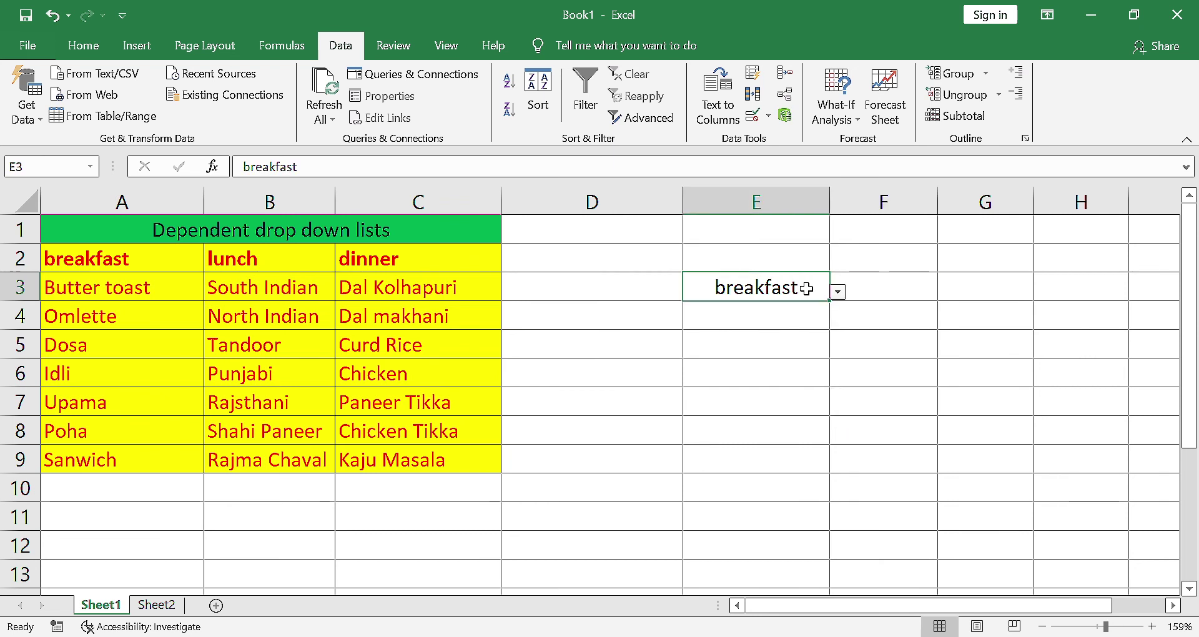
pyautogui.click(837, 291)
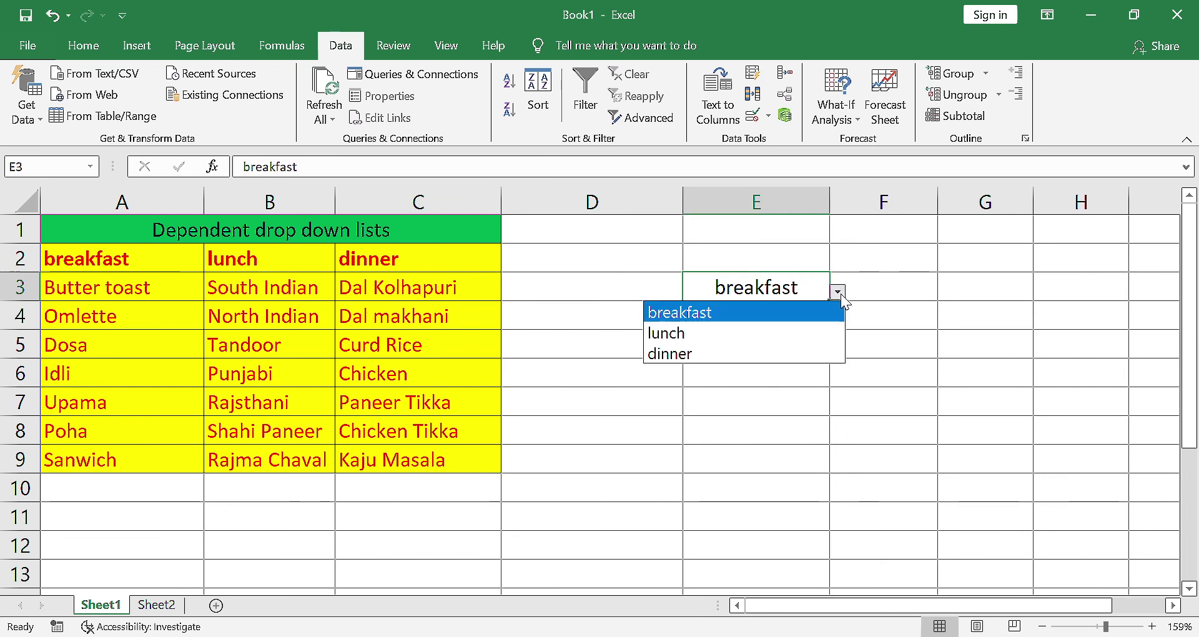
pyautogui.click(809, 333)
pyautogui.click(893, 298)
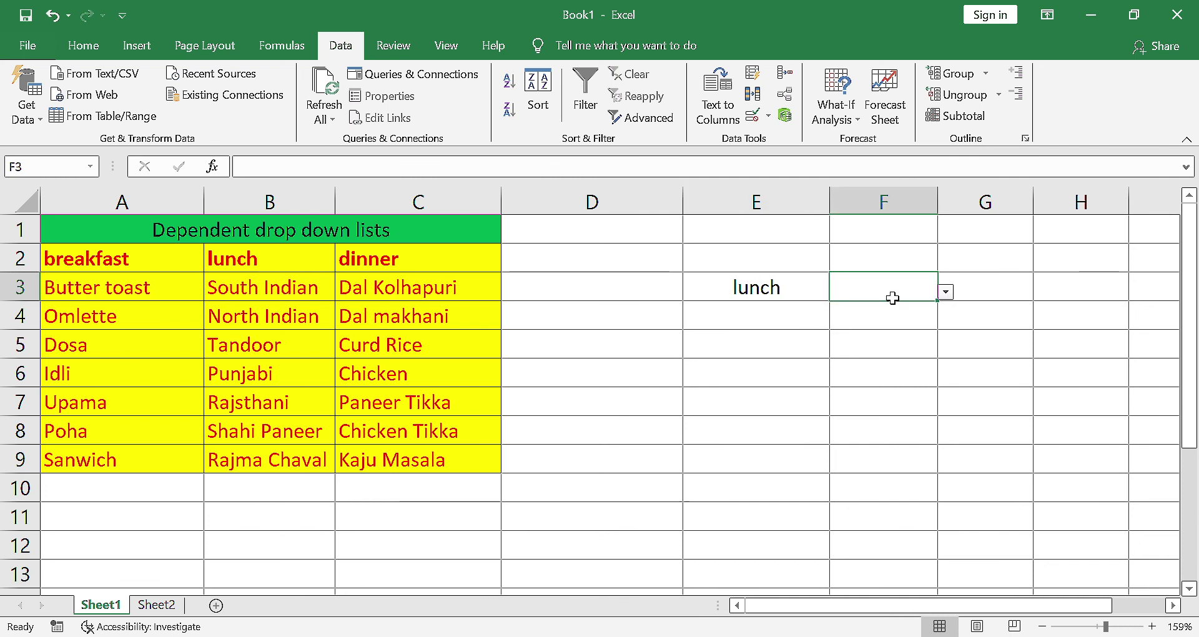
pyautogui.click(946, 291)
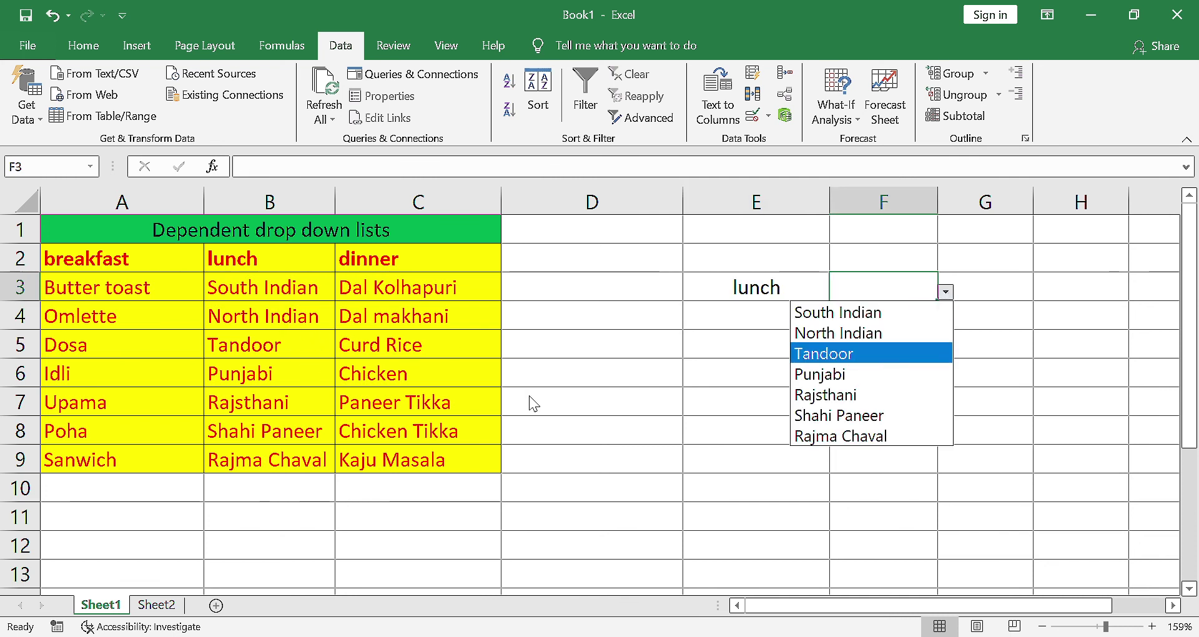
# - Switch E3 to dinner and confirm F3 now lists the dinner dishes
pyautogui.click(796, 283)
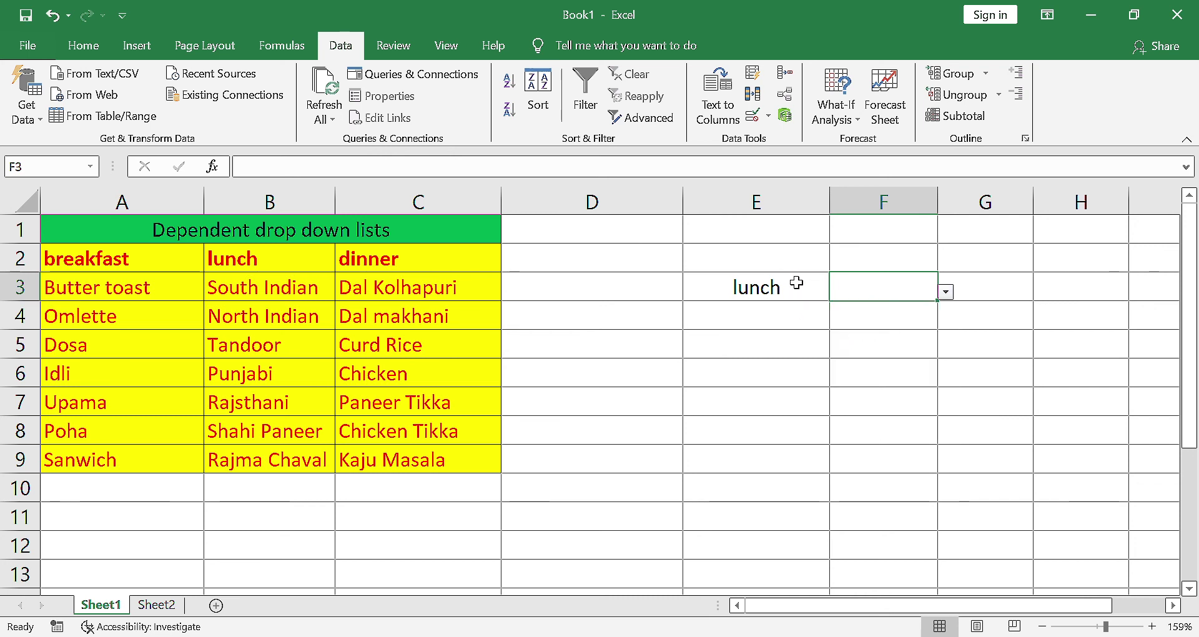
pyautogui.click(796, 283)
pyautogui.click(837, 292)
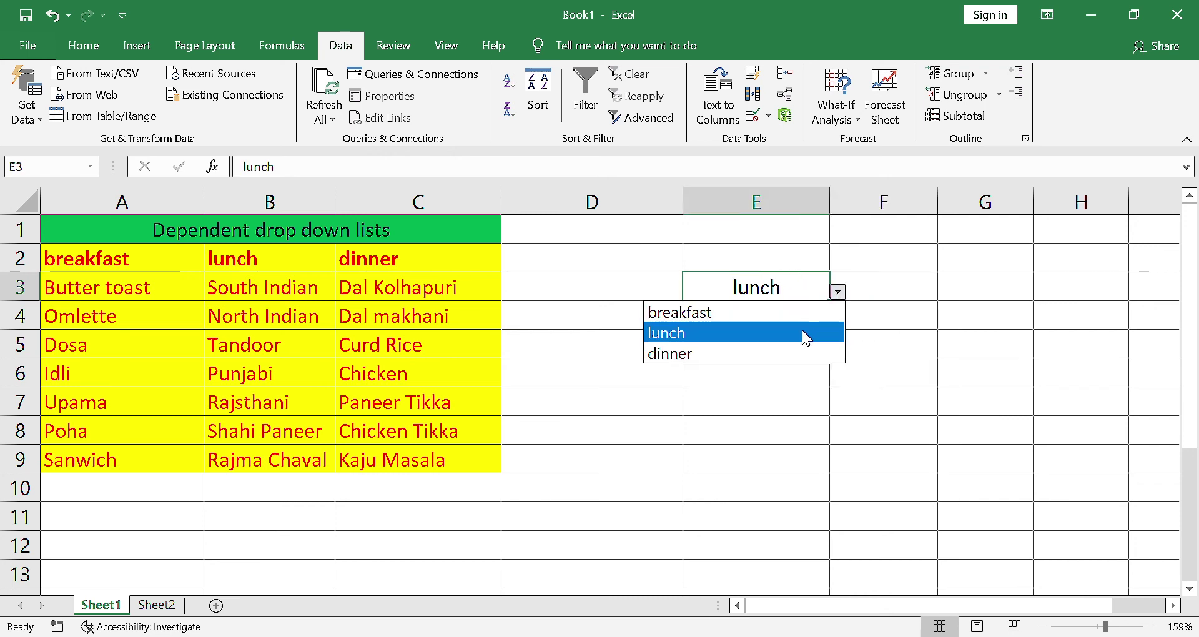
pyautogui.click(794, 354)
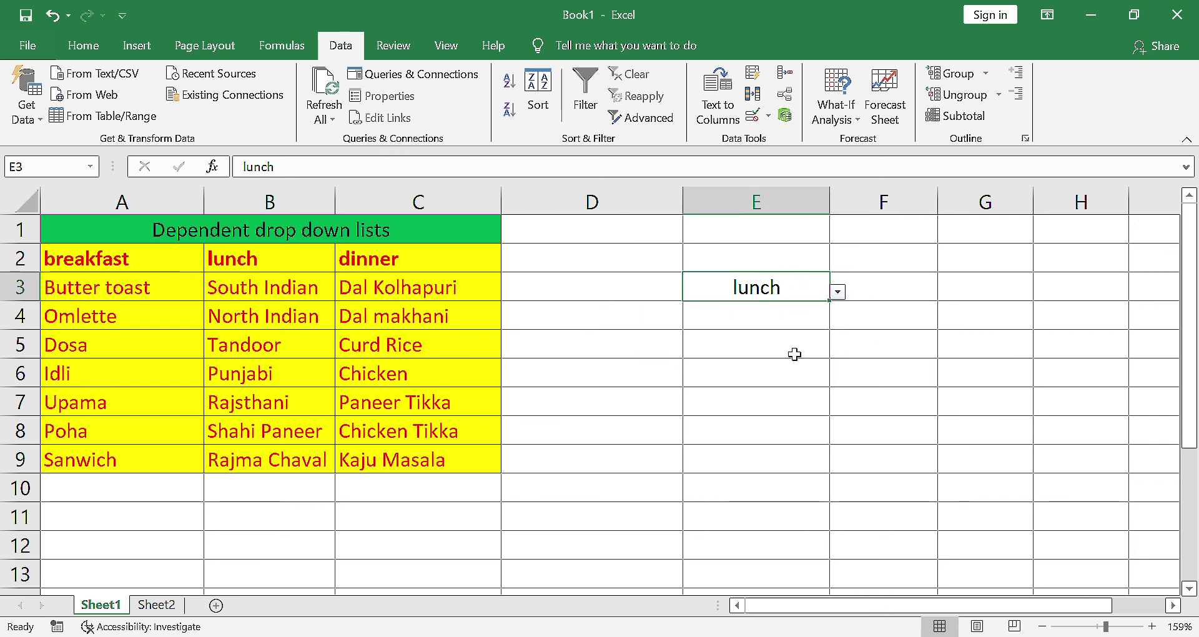
pyautogui.click(902, 280)
pyautogui.click(945, 291)
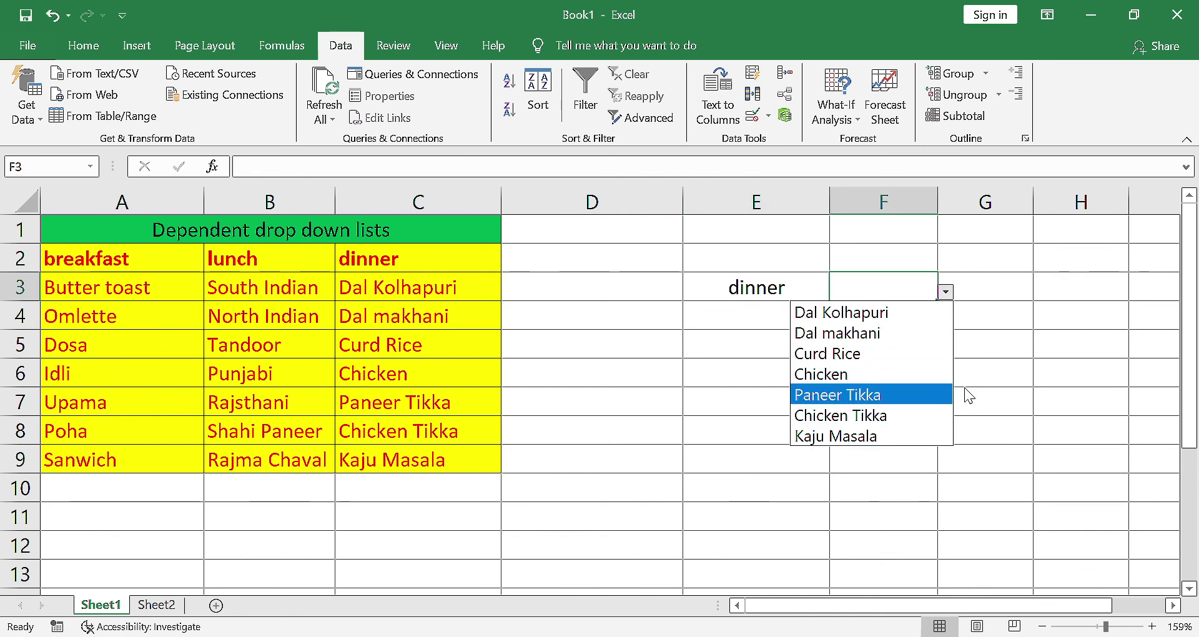
pyautogui.press('Escape')
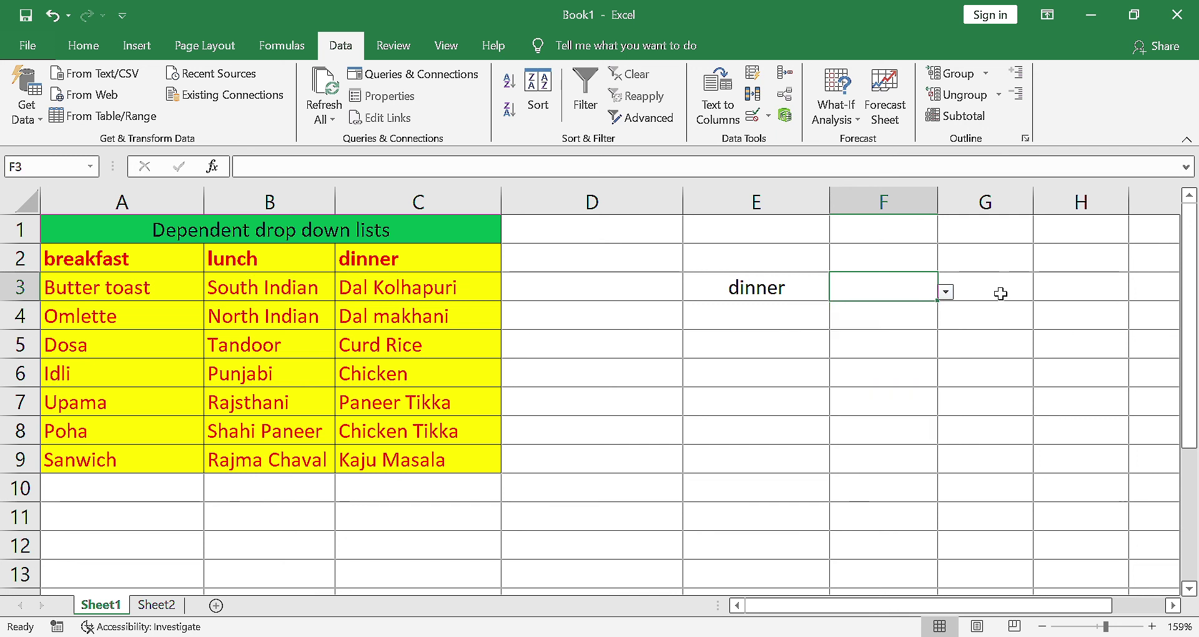